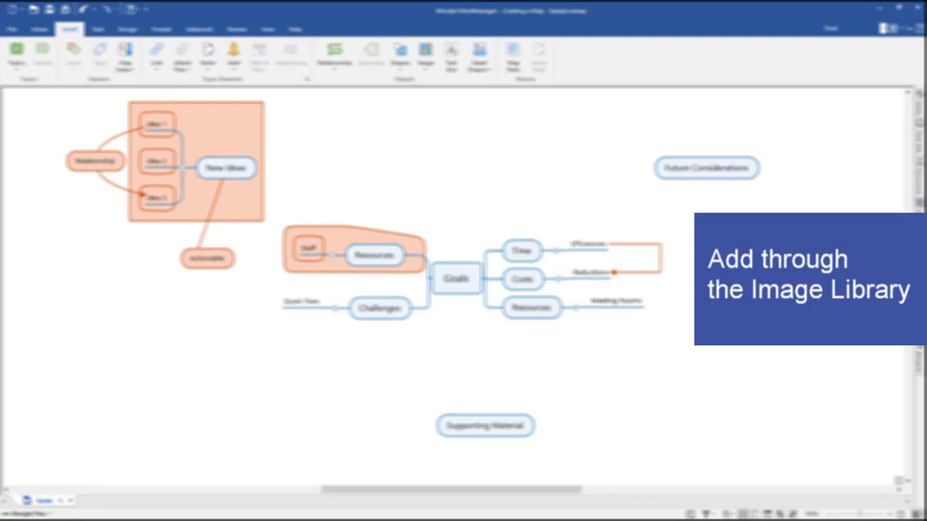
Add the 2019 calendar image from the library's Calendar & Time set to Future Considerations.
click(678, 174)
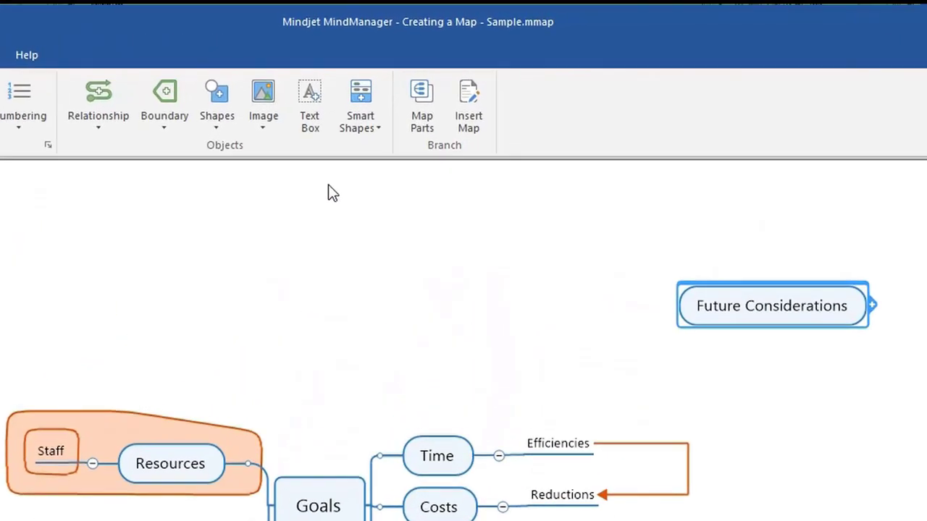
click(426, 72)
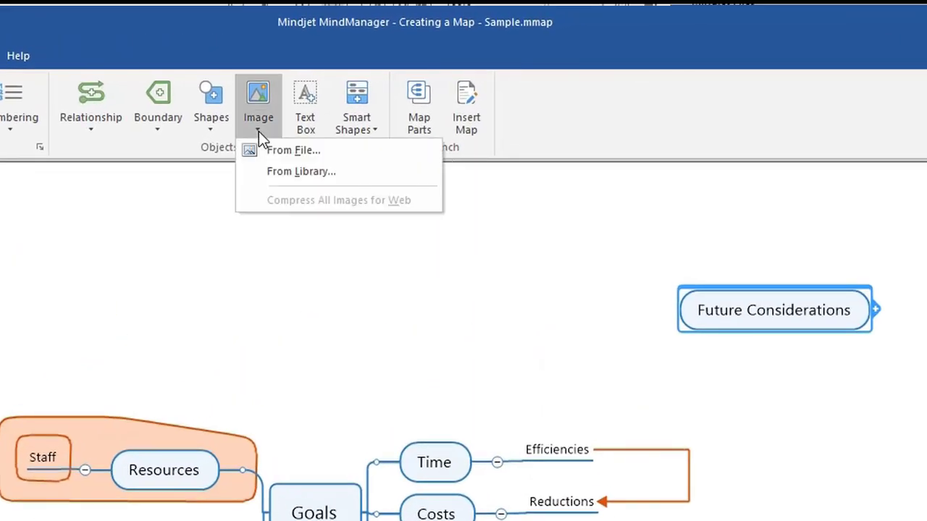
click(272, 170)
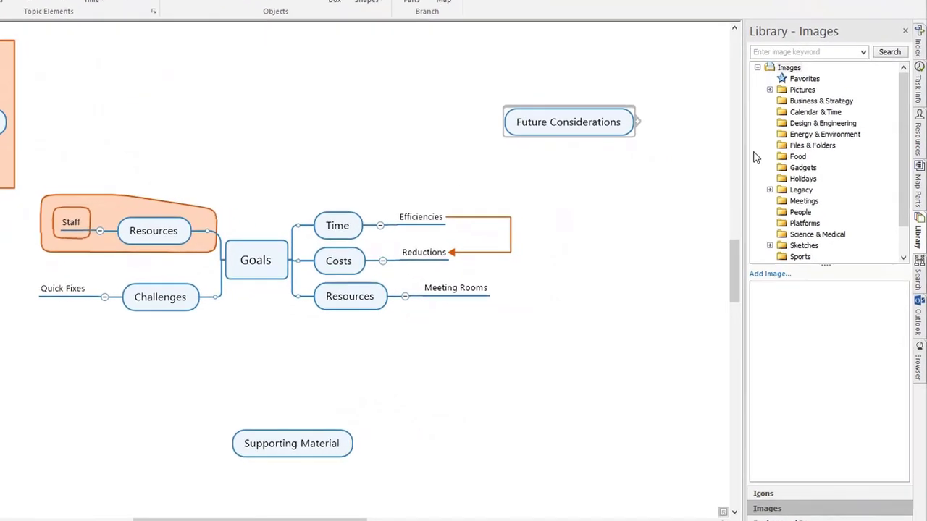
click(805, 113)
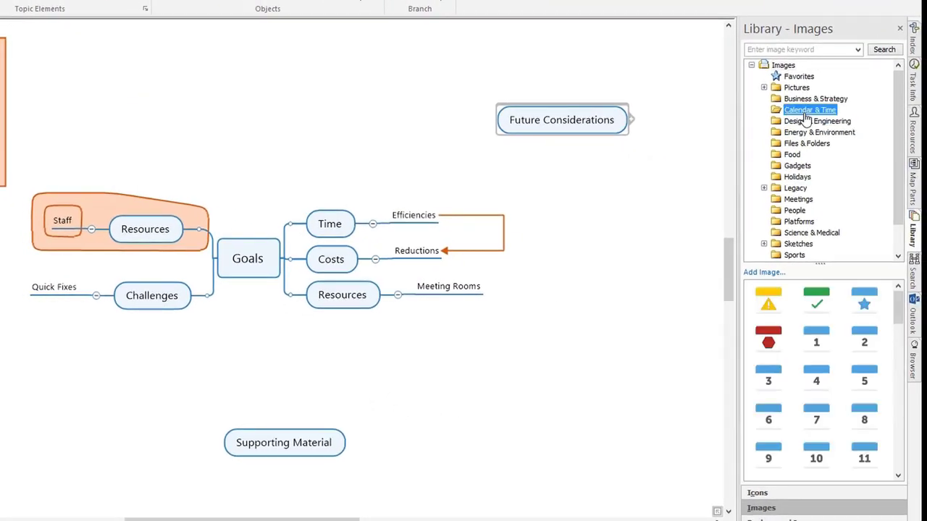
drag(898, 313, 898, 428)
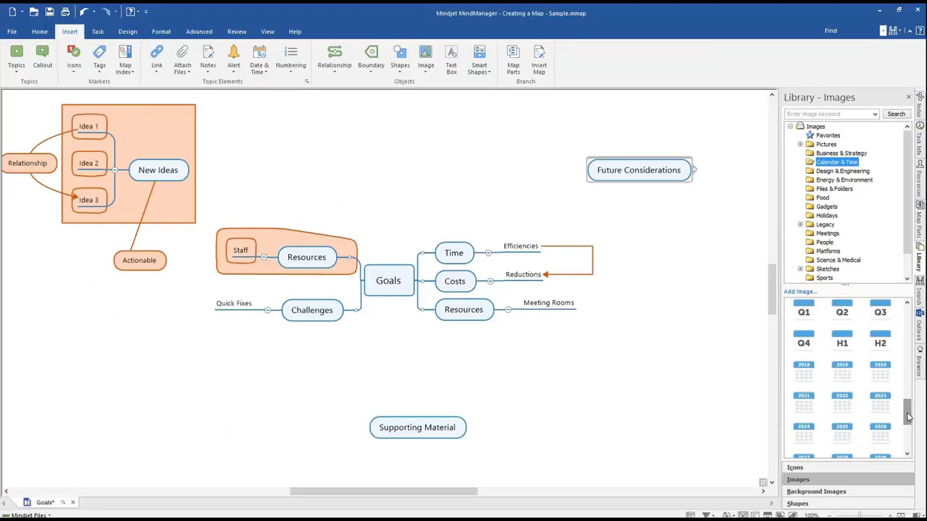
click(846, 378)
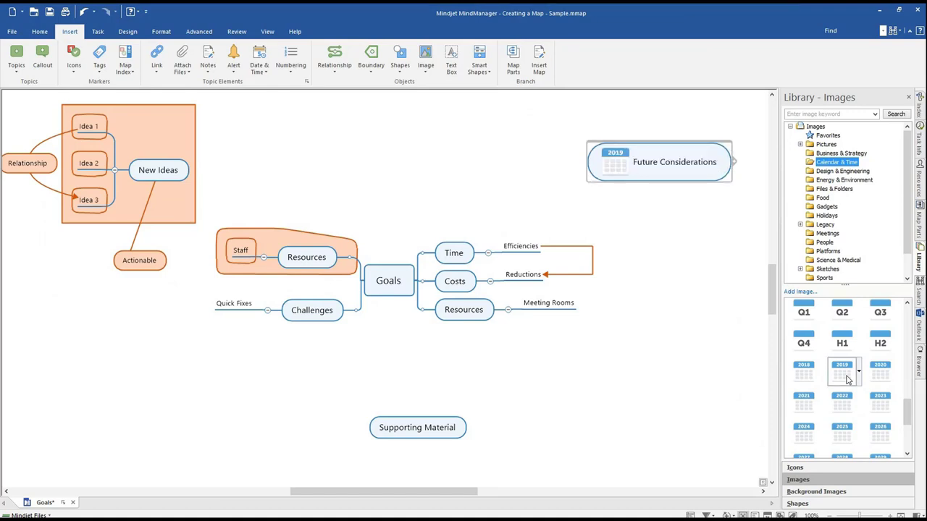
Undo, then drag the 2019 calendar image directly onto Future Considerations.
click(678, 319)
key(ctrl+z)
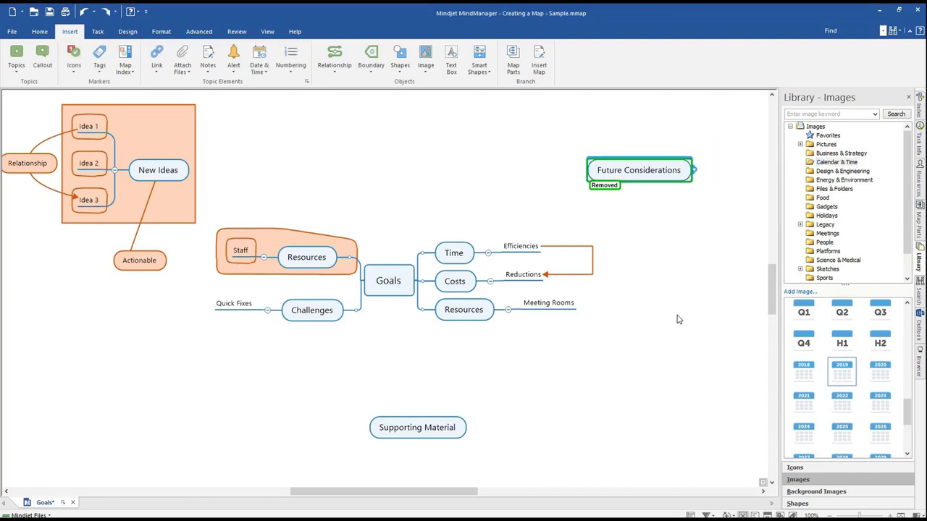
drag(840, 380, 630, 174)
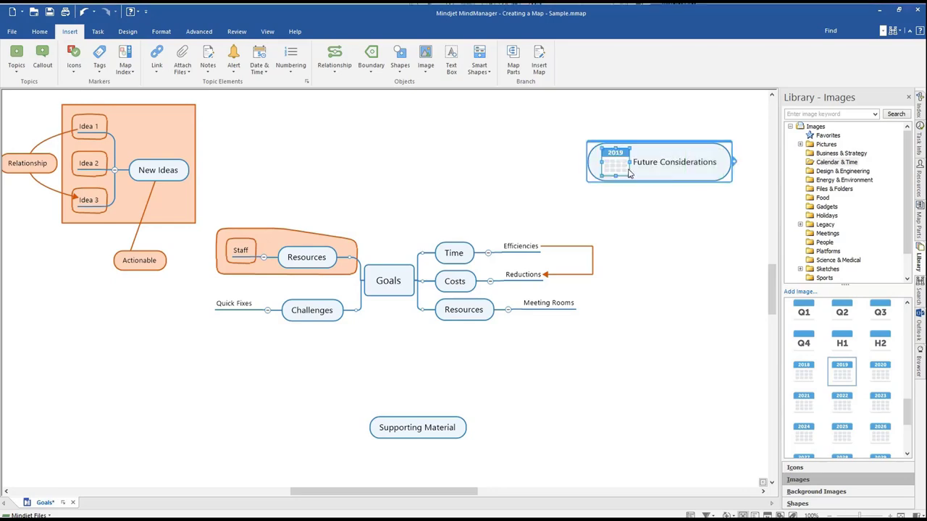
click(524, 196)
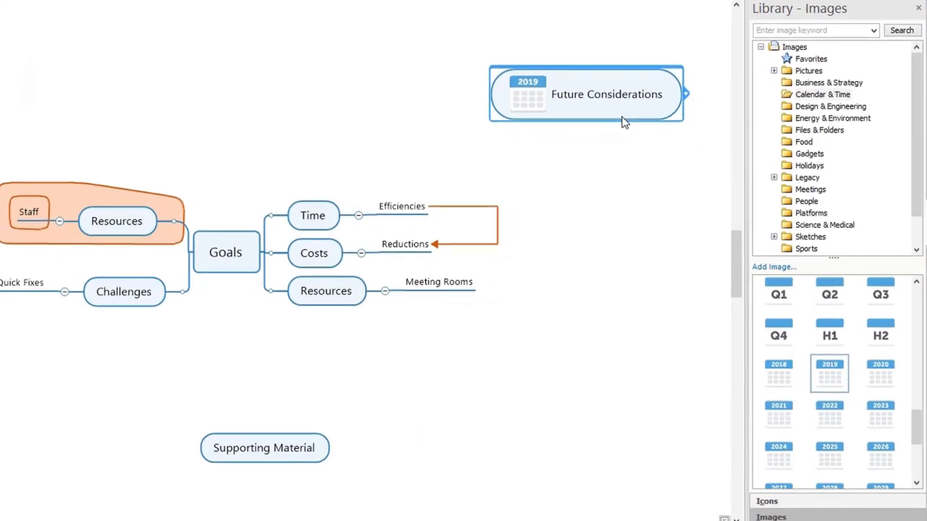
right_click(624, 123)
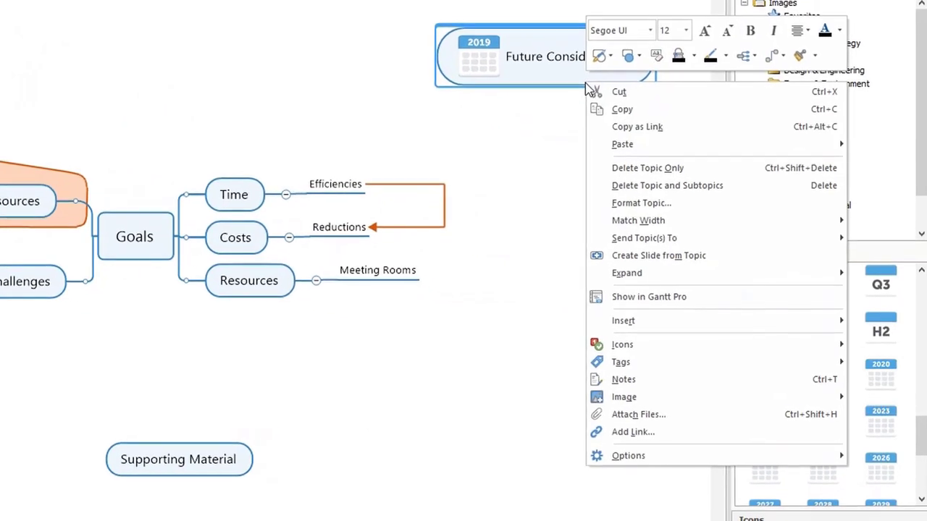
mouse_move(621, 398)
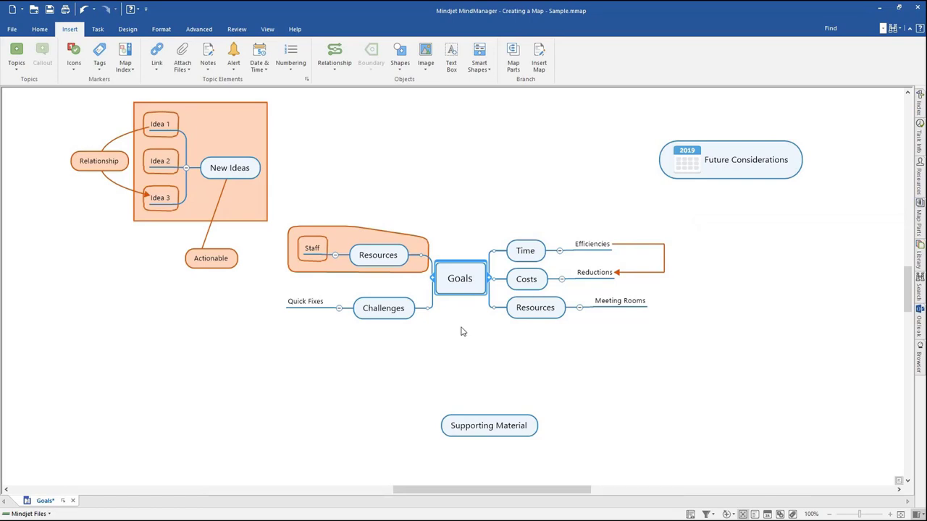
Insert MindManager Logo - Small.png from file into Goals and shrink it to a small icon.
click(425, 65)
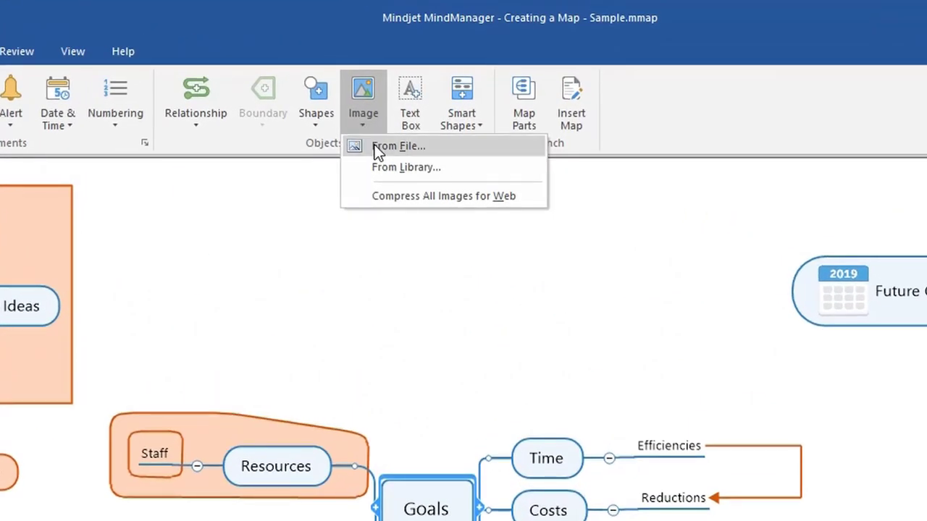
click(378, 148)
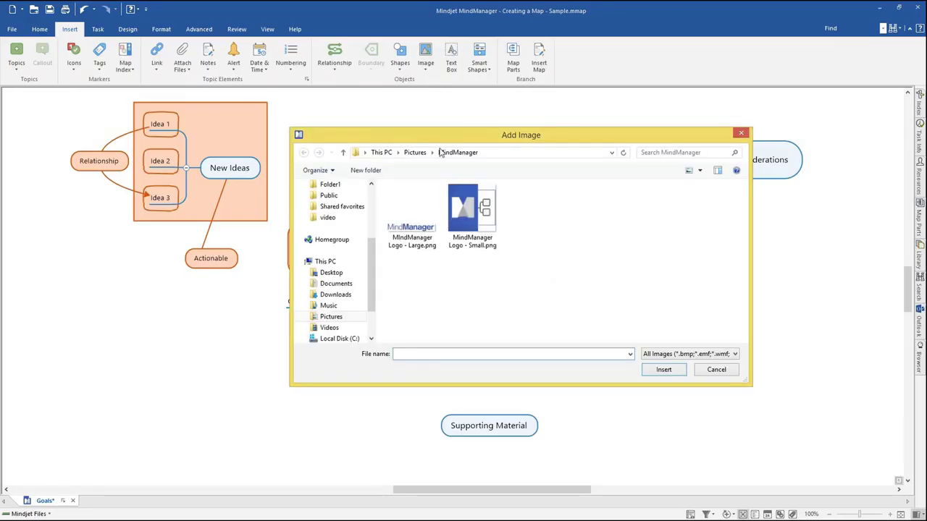
click(464, 218)
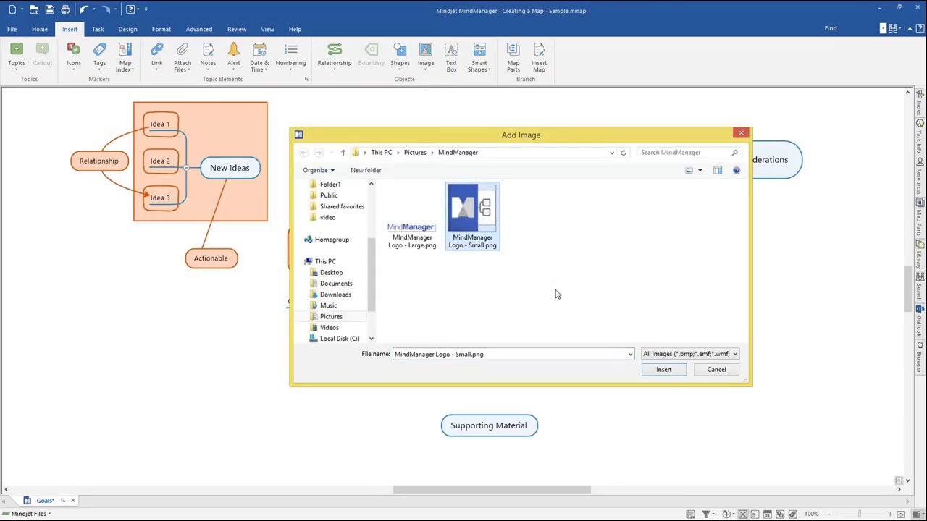
click(660, 370)
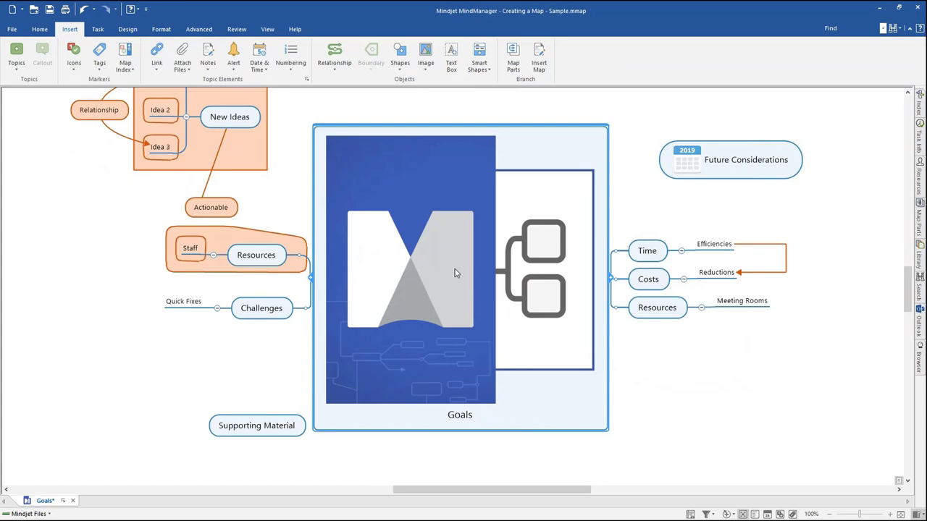
drag(595, 136, 362, 378)
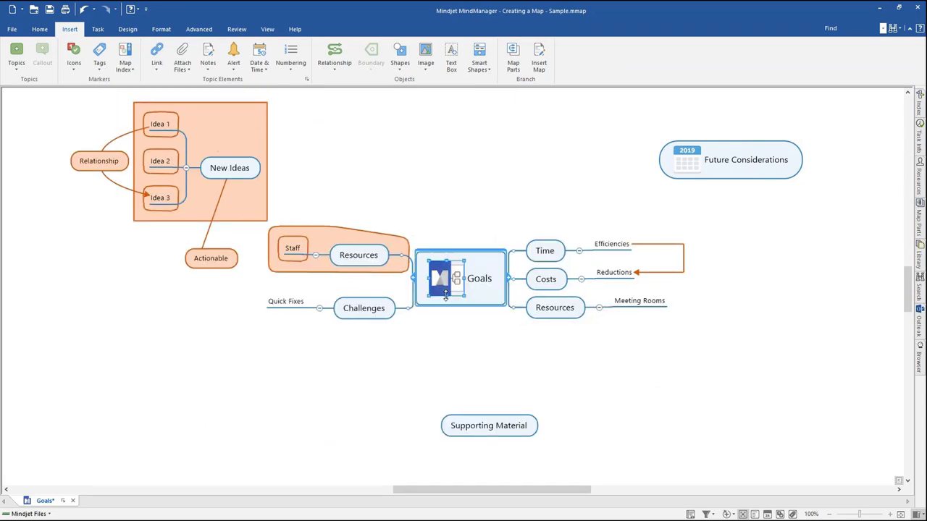
click(453, 351)
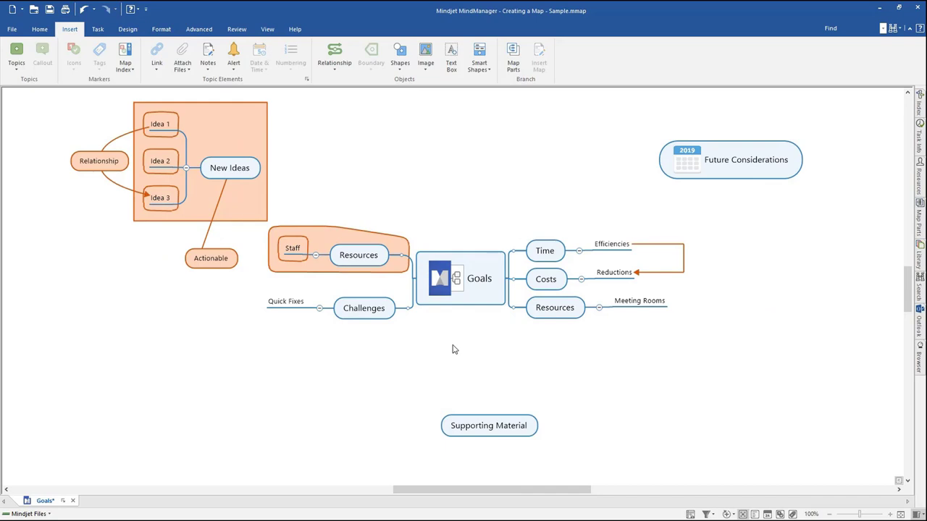
Drag MindManager Logo - Large.png from the folder onto Supporting Material as a topic image, then shrink it.
drag(923, 37, 635, 40)
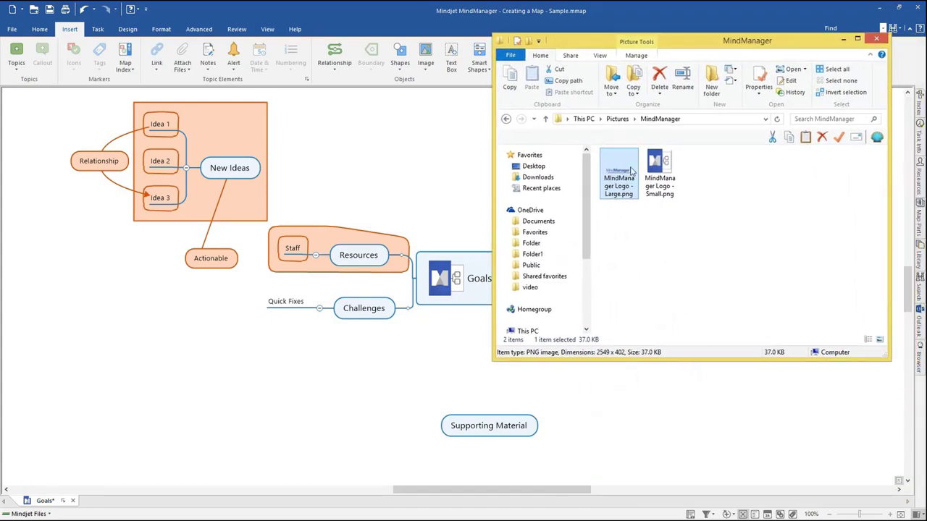
drag(631, 171, 517, 420)
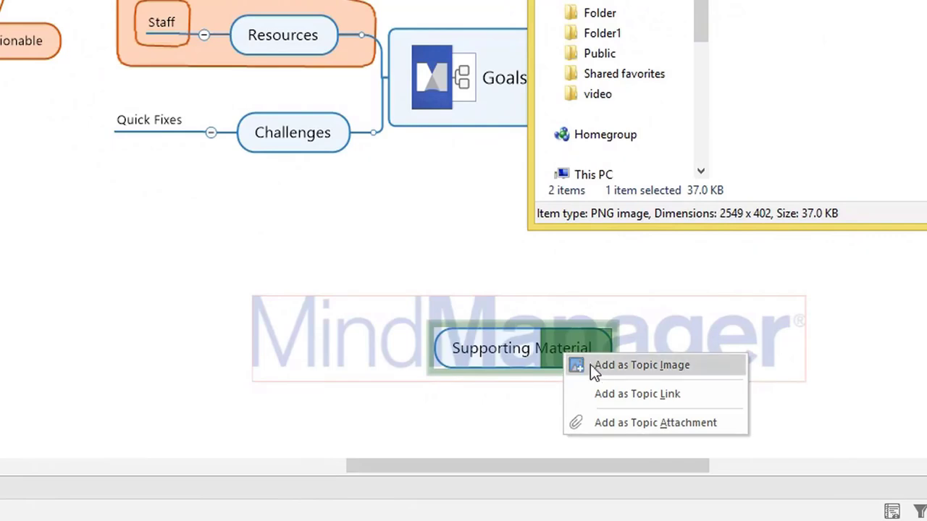
click(596, 365)
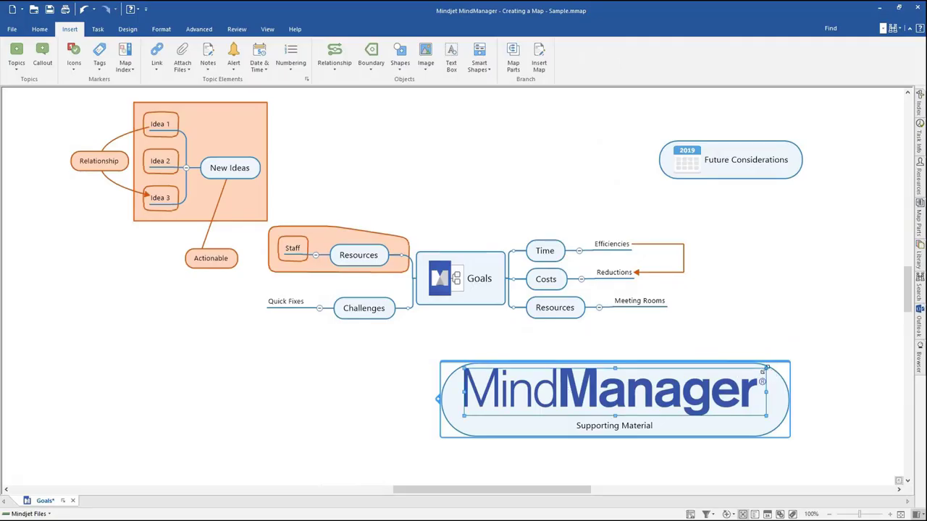
drag(766, 369, 599, 407)
click(599, 454)
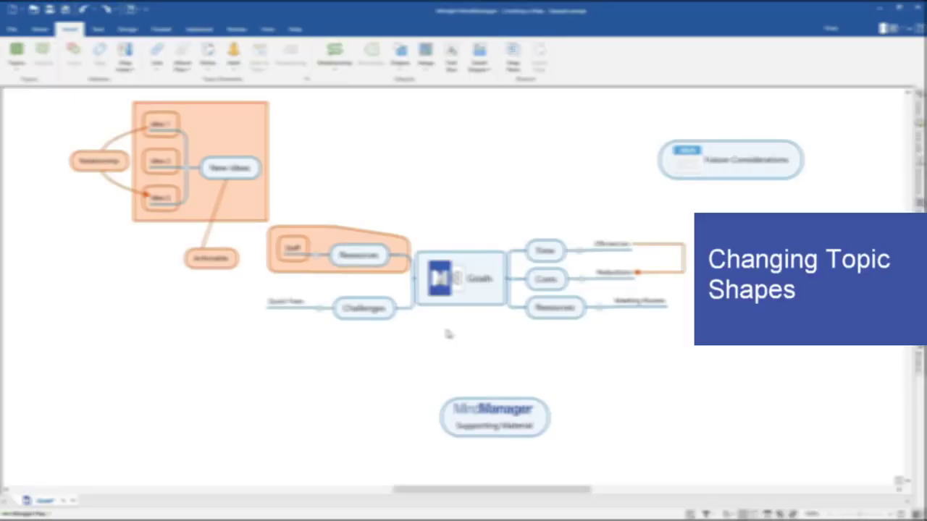
Give the New Ideas topic a diamond shape.
click(239, 168)
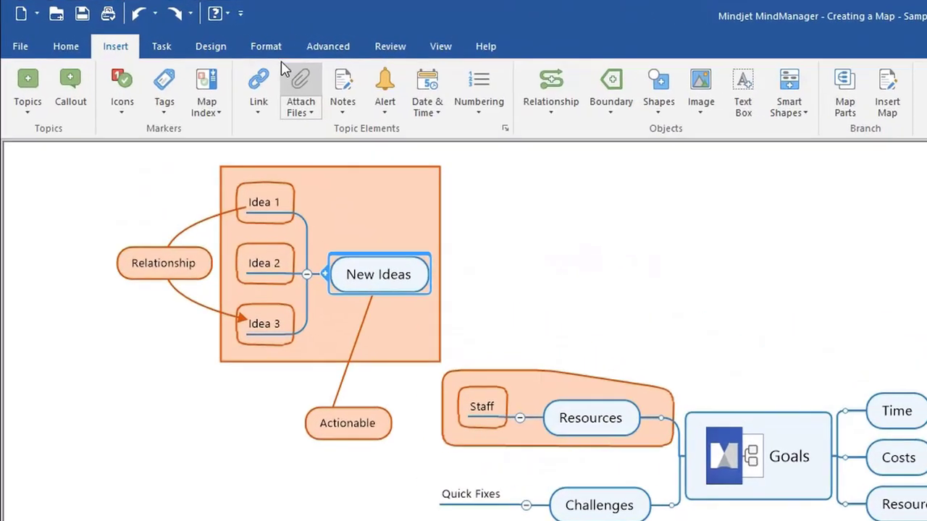
click(163, 30)
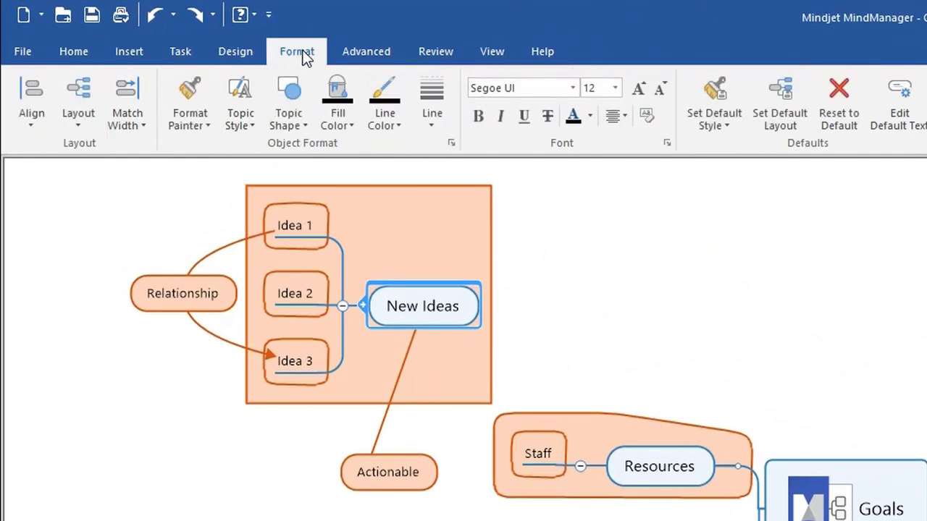
click(301, 120)
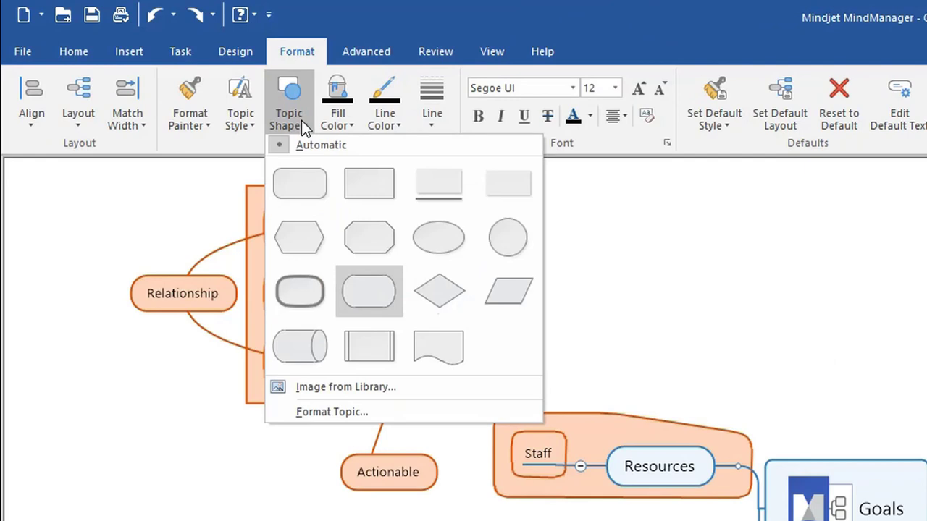
click(432, 304)
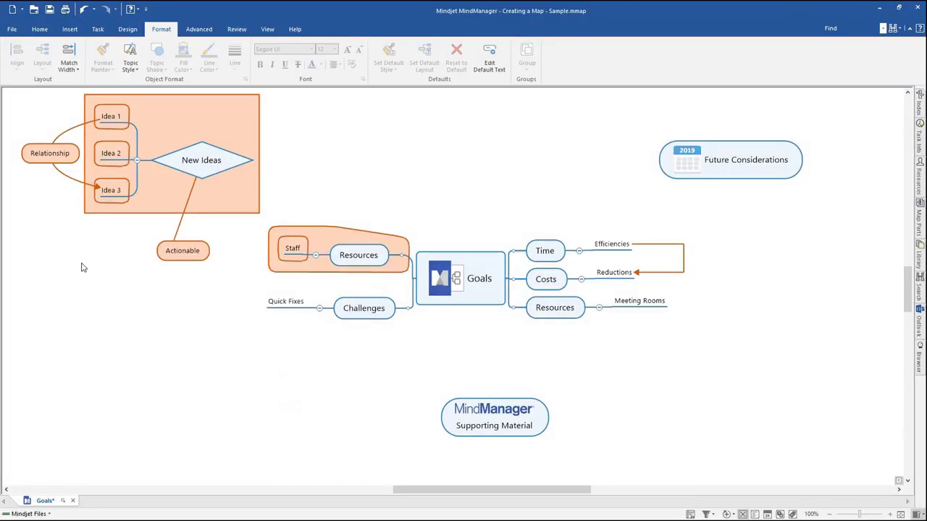
Make Idea 1, Idea 2 and Idea 3 ellipse-shaped.
click(202, 221)
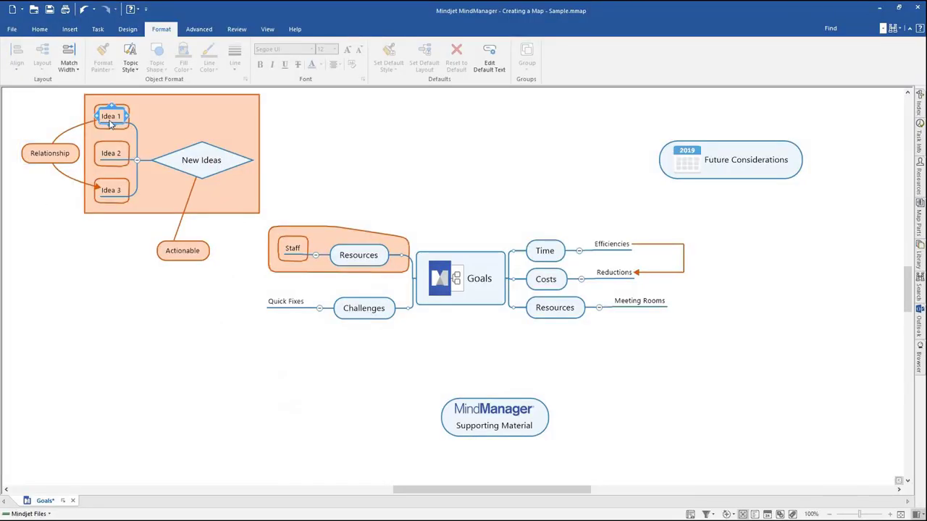
shift+click(111, 192)
right_click(113, 195)
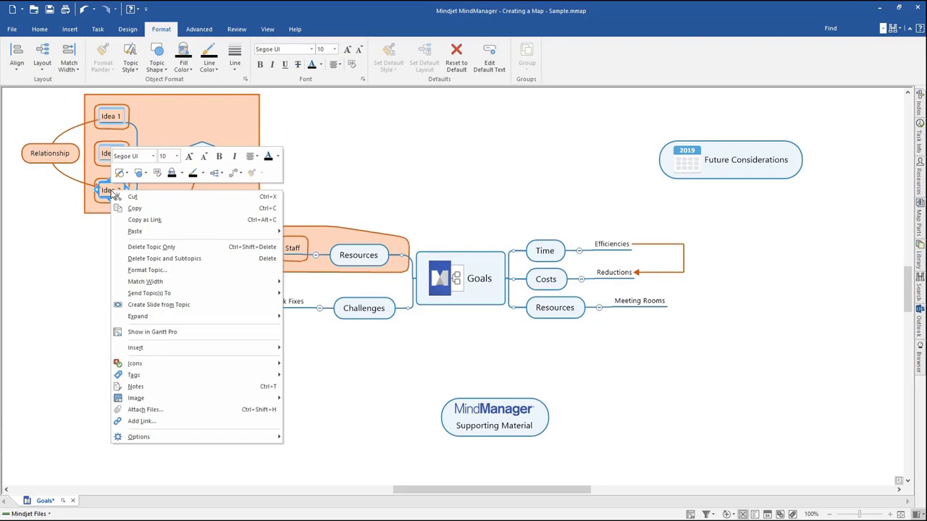
click(145, 173)
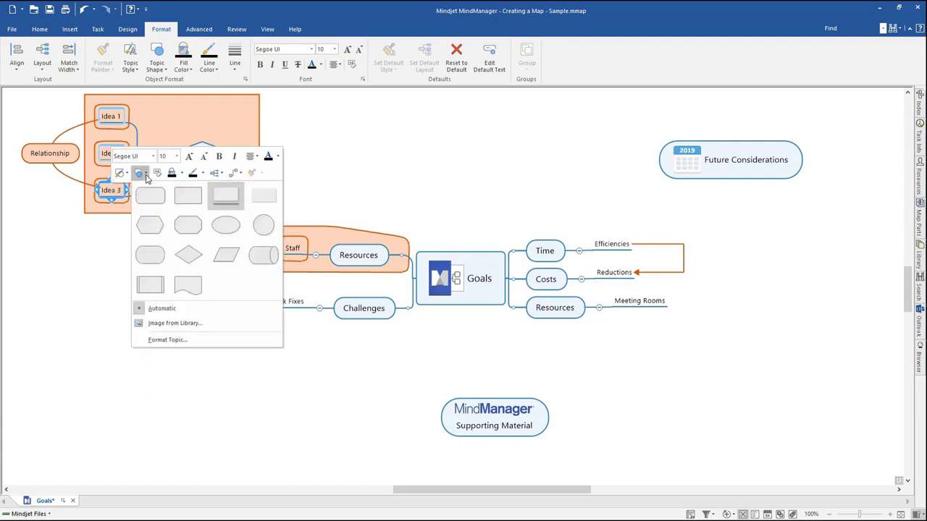
click(222, 230)
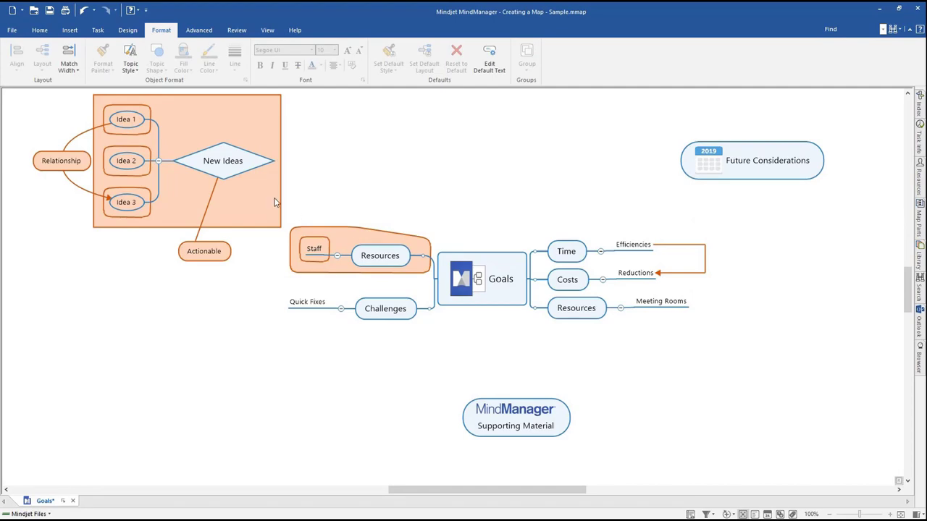
Fill the New Ideas diamond with aqua.
click(235, 167)
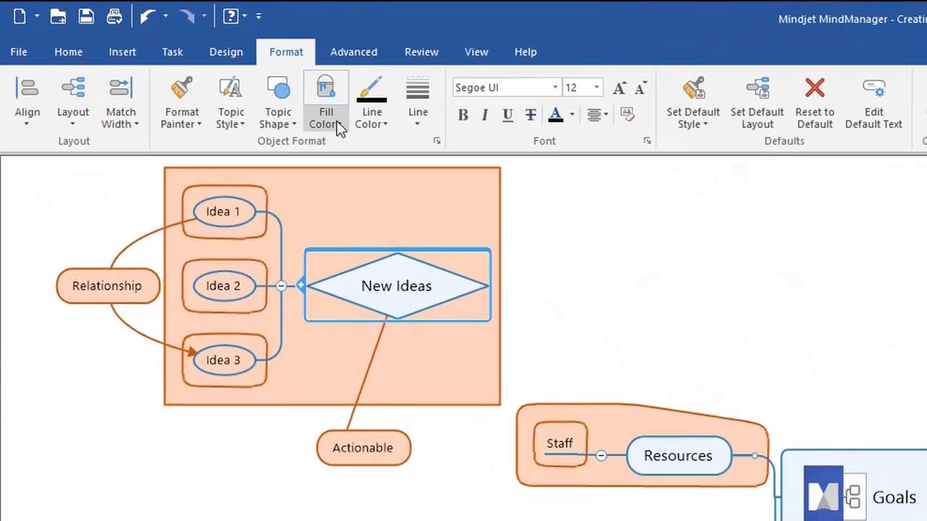
click(337, 123)
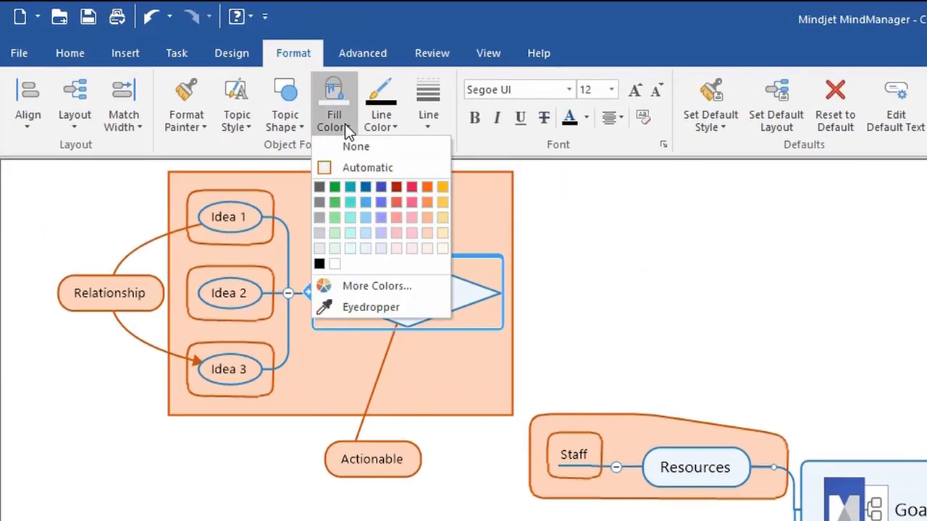
click(351, 220)
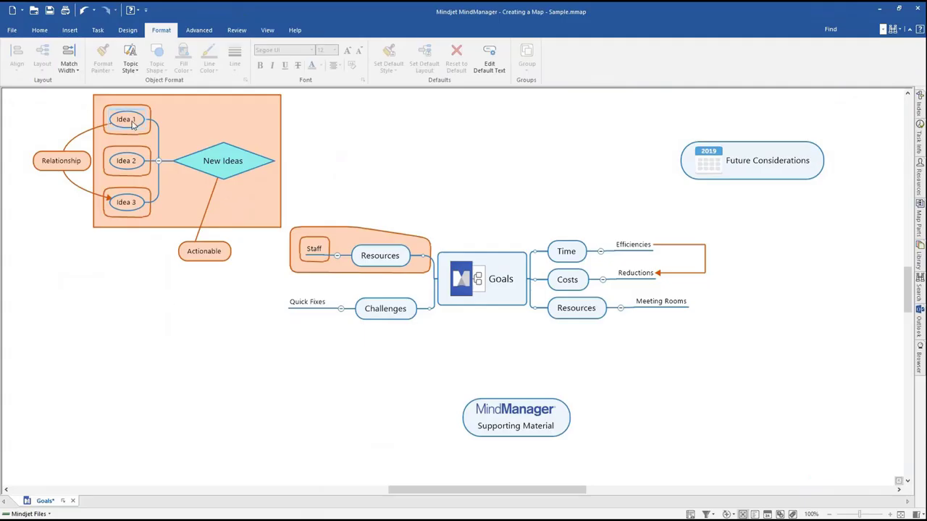
Fill Idea 1, Idea 2 and Idea 3 with light blue.
click(134, 127)
shift+click(121, 210)
right_click(121, 210)
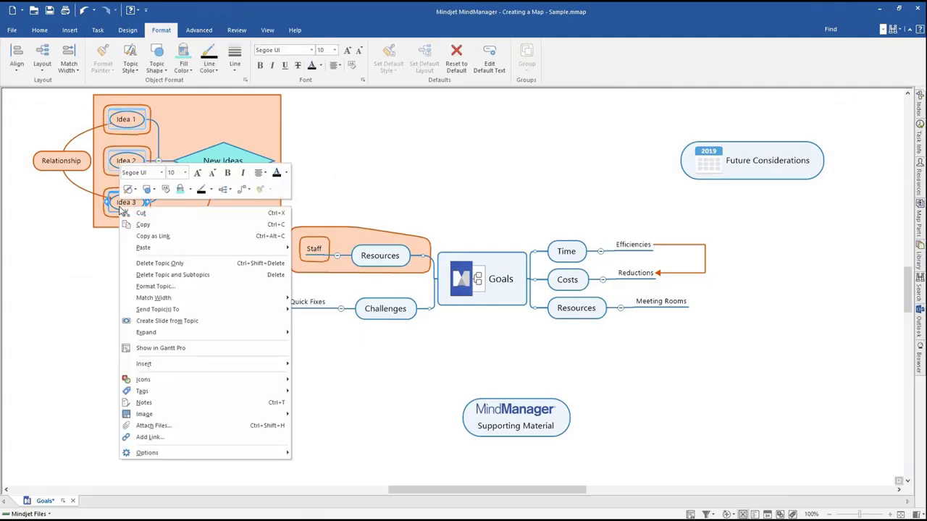
click(181, 190)
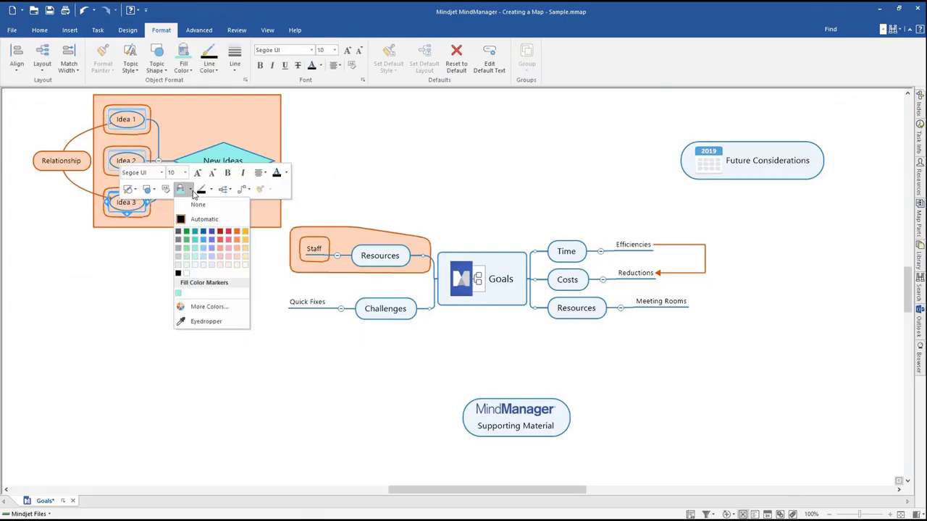
click(205, 248)
click(161, 311)
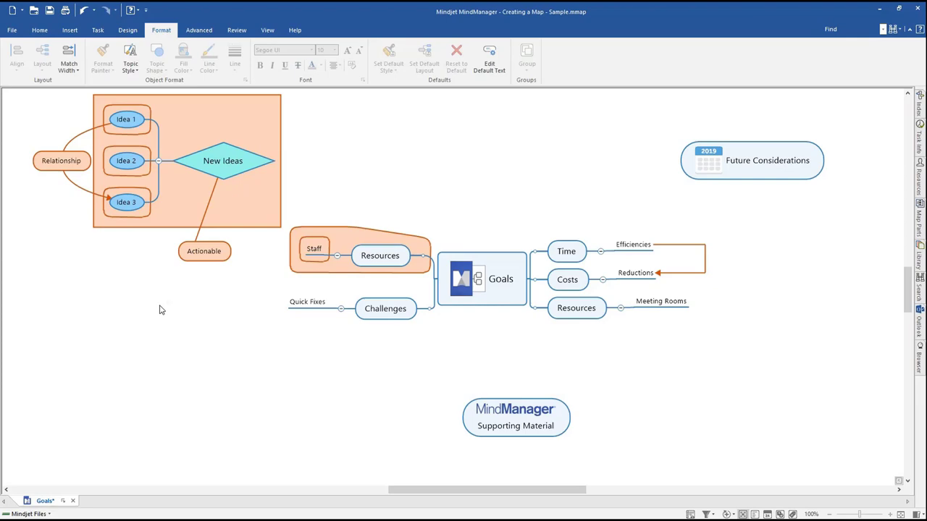
Sample the New Ideas cyan fill with the eyedropper and apply it to Future Considerations.
click(233, 169)
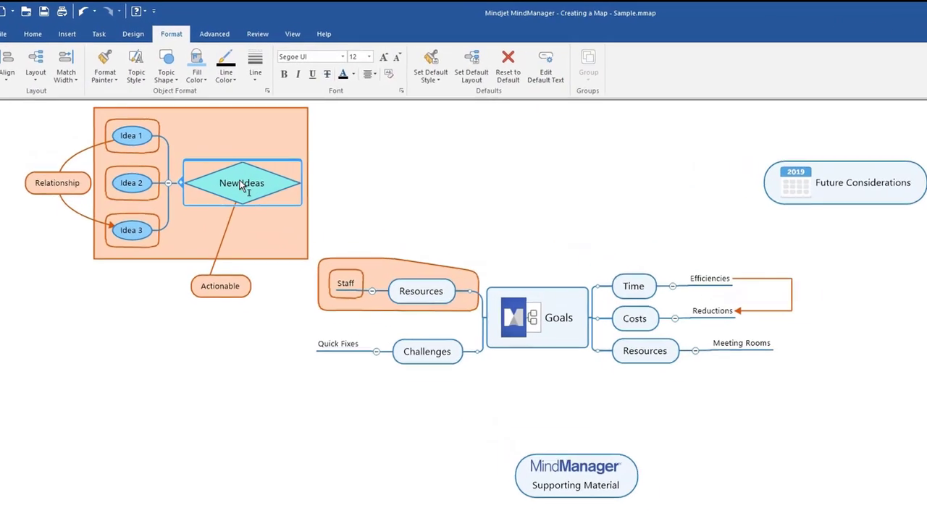
click(186, 64)
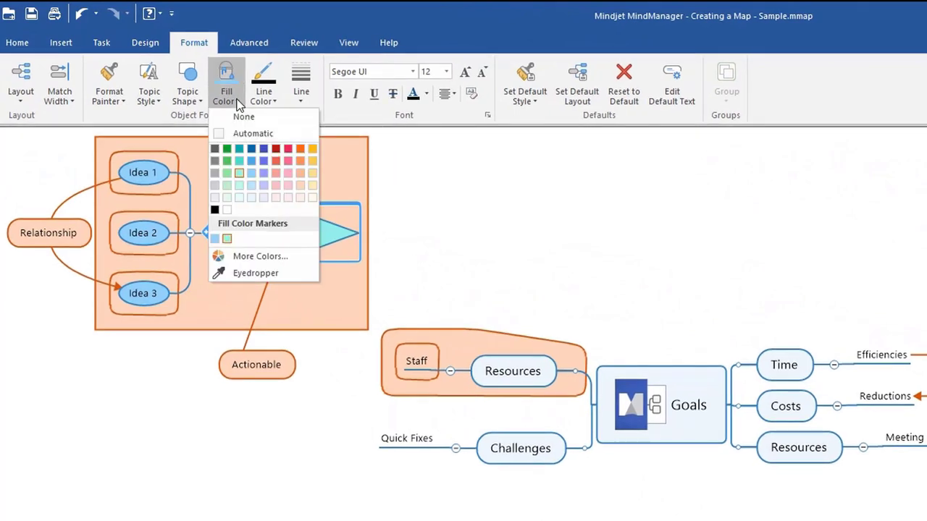
click(237, 276)
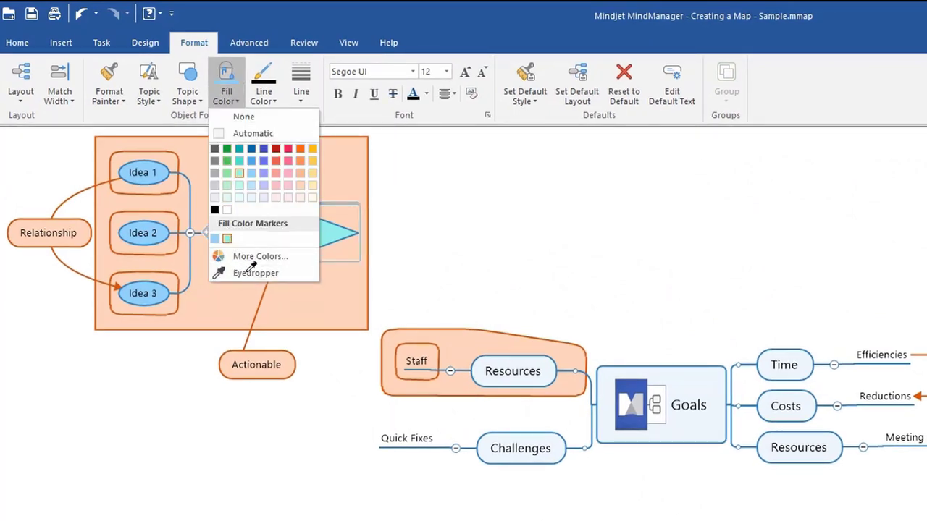
click(333, 228)
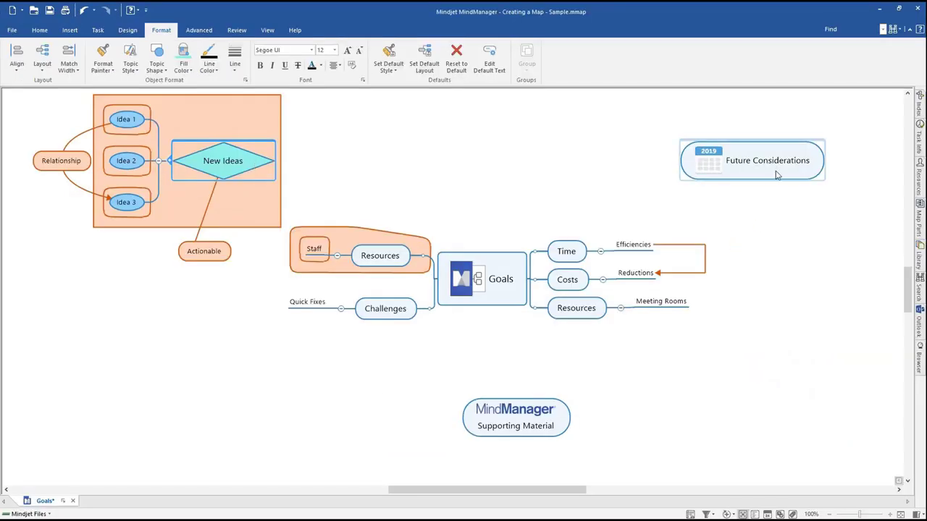
click(777, 175)
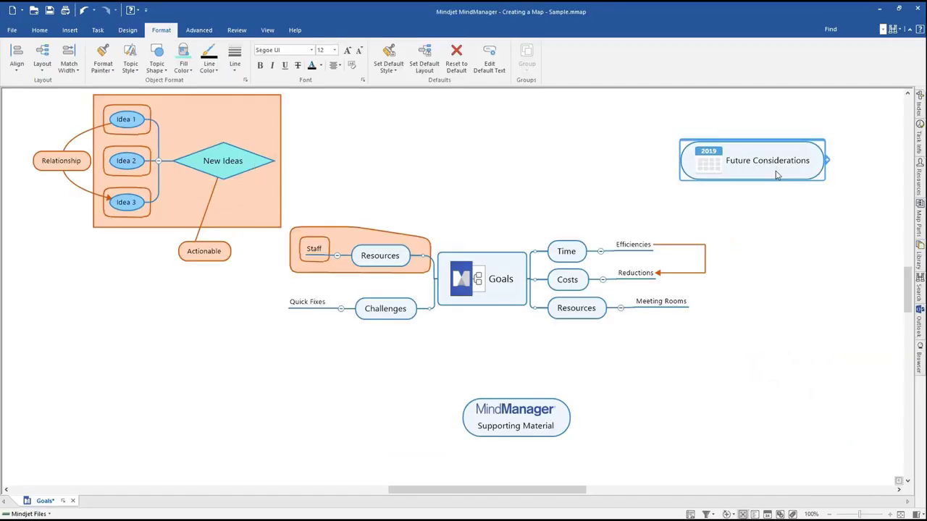
click(184, 61)
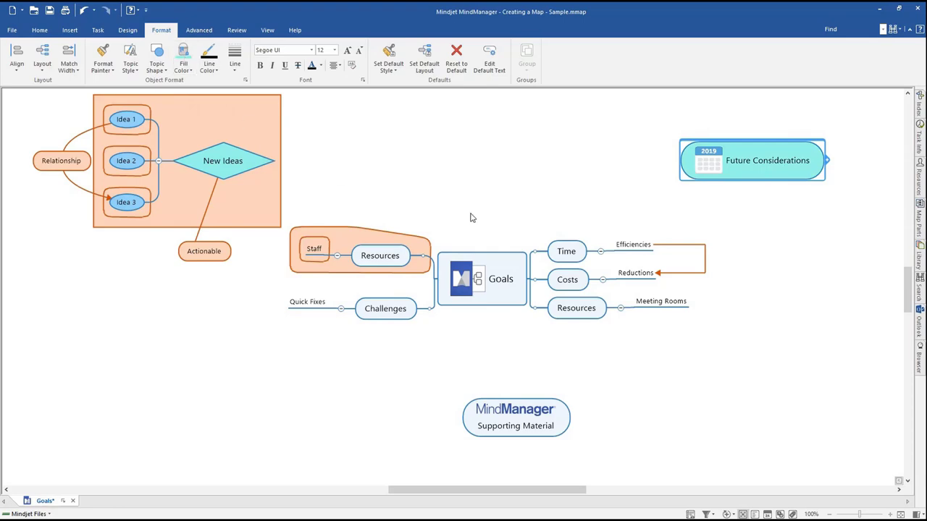
click(516, 206)
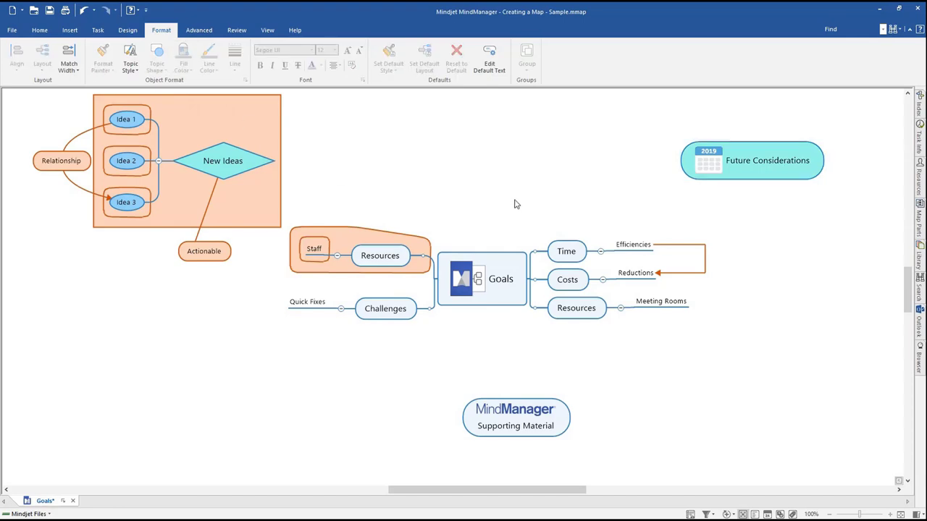
right_click(510, 300)
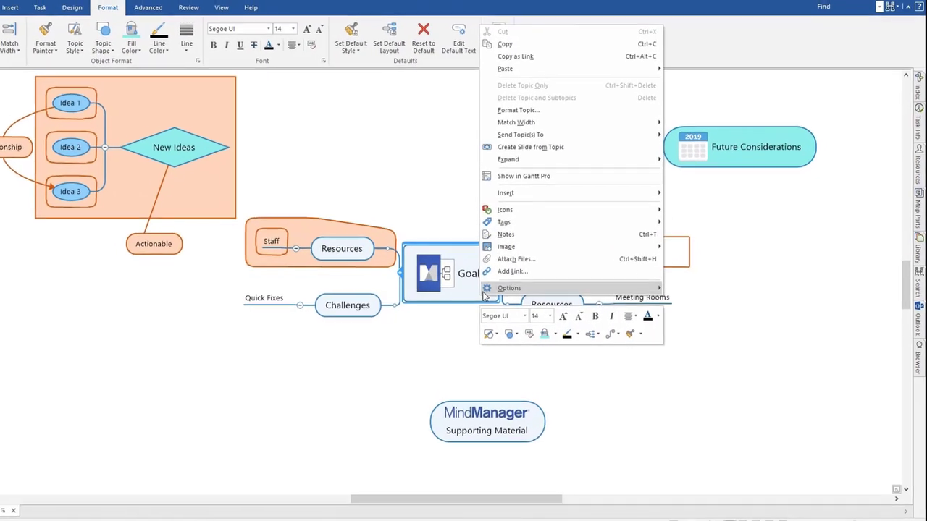
click(502, 99)
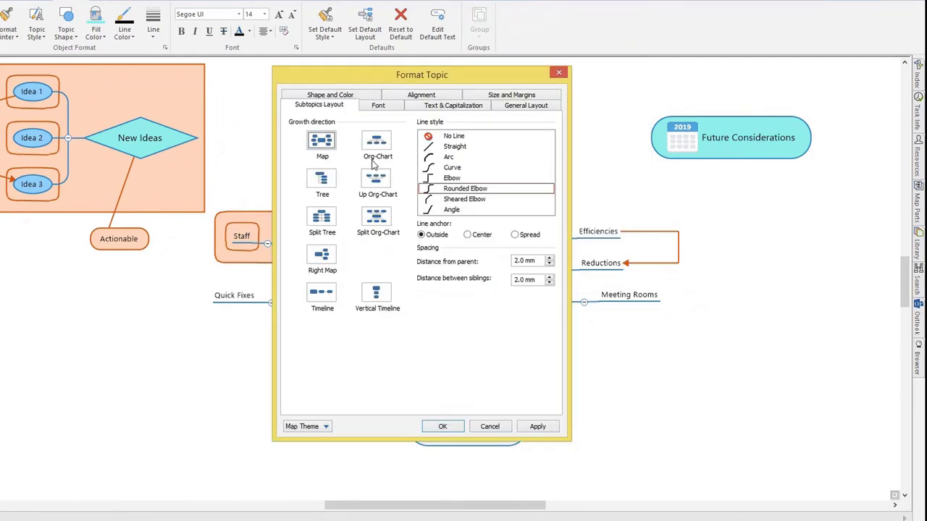
click(386, 110)
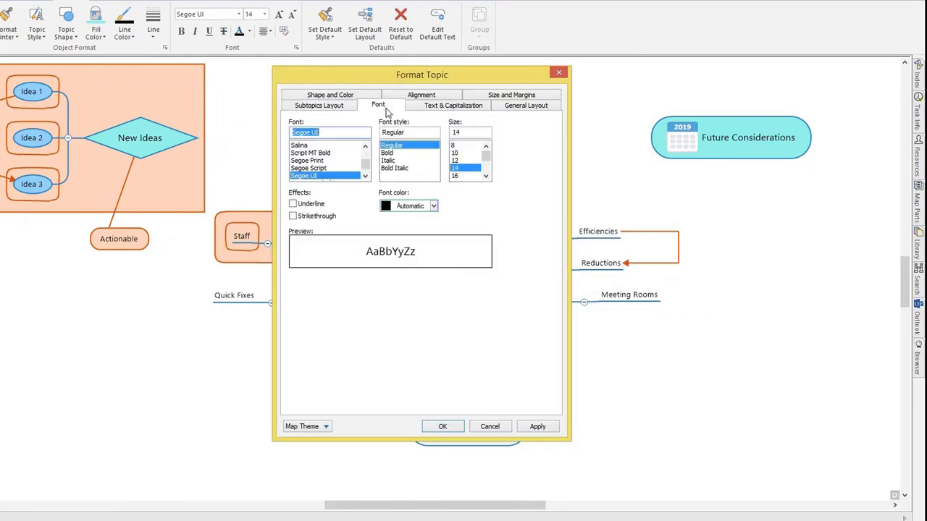
click(434, 110)
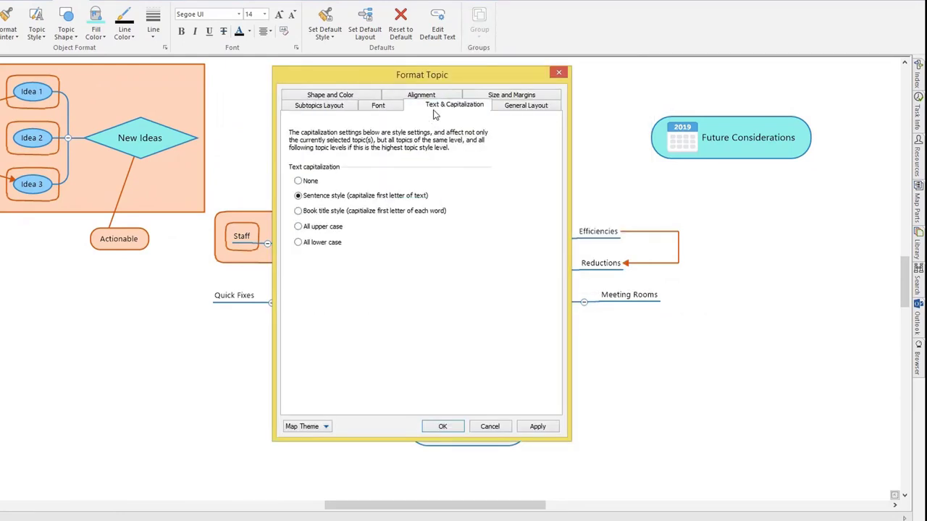
click(509, 108)
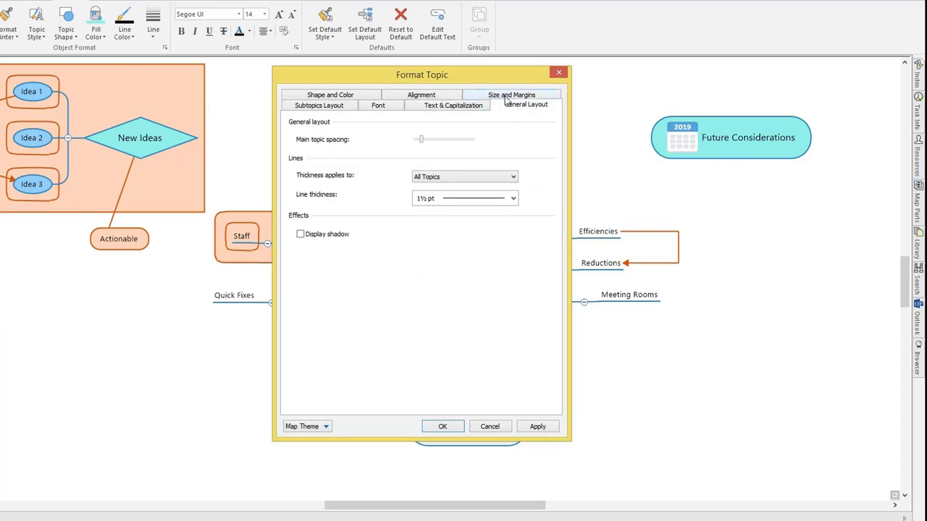
click(509, 97)
click(441, 99)
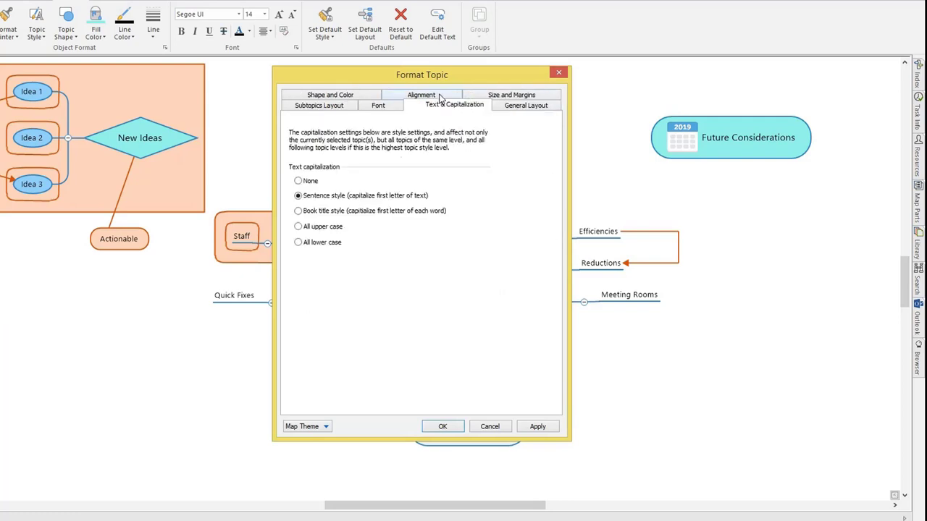
click(334, 96)
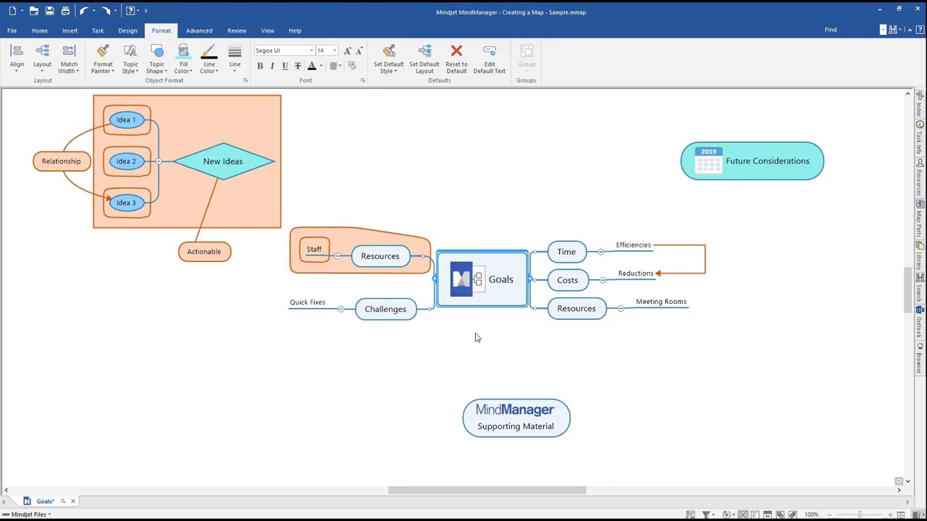
Give New Ideas an org-chart subtopic layout.
click(225, 171)
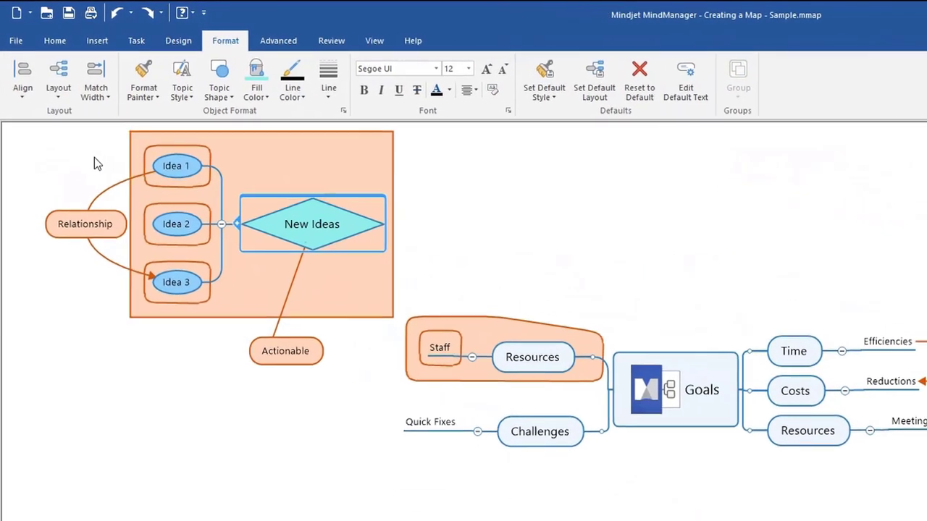
click(56, 98)
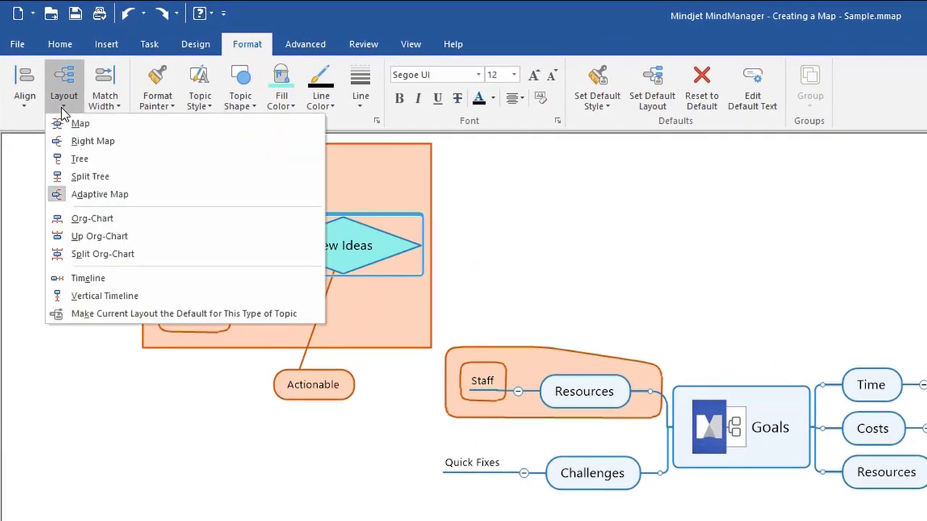
click(70, 221)
click(309, 520)
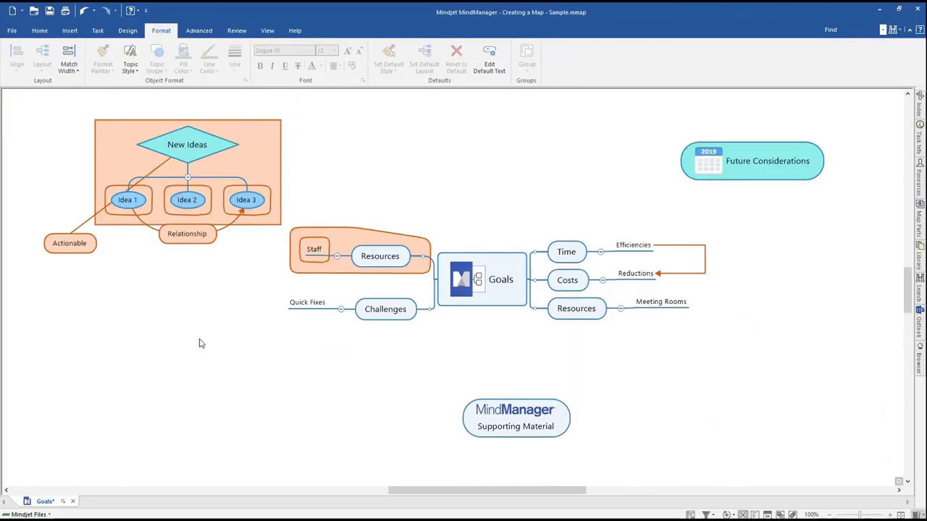
Switch the right-hand Resources topic to an org-chart layout and show the Design options.
right_click(575, 319)
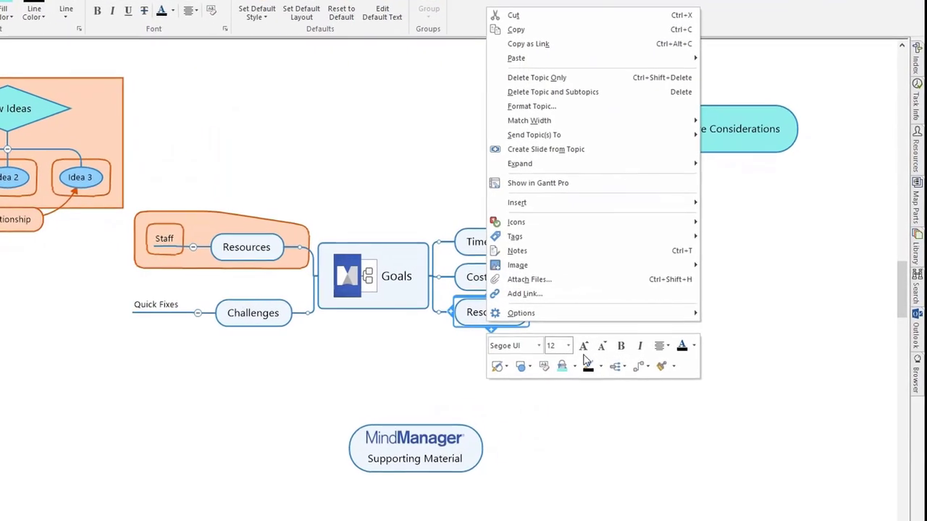
click(622, 368)
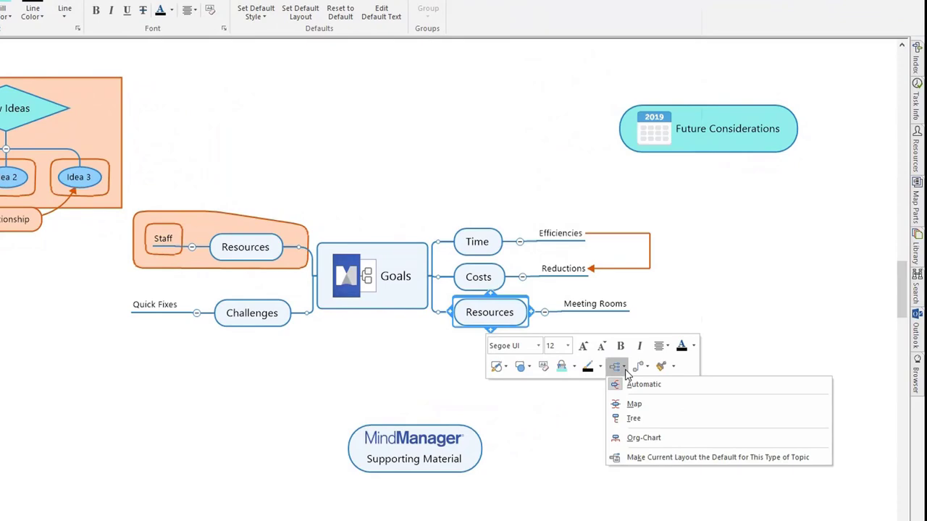
click(638, 438)
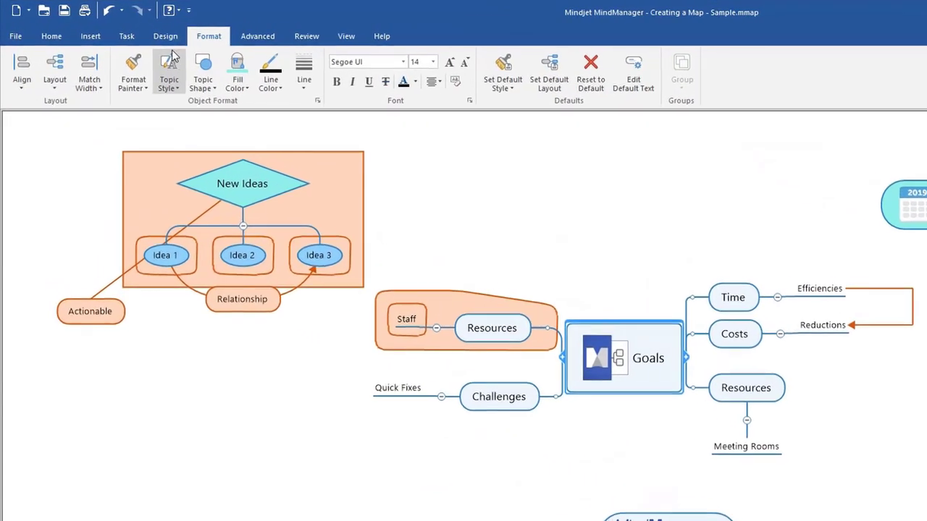
click(169, 40)
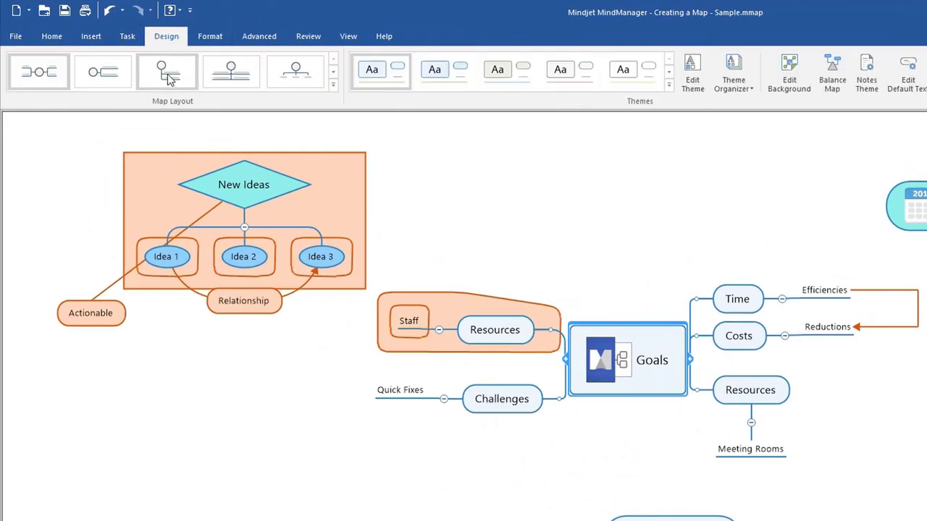
click(334, 75)
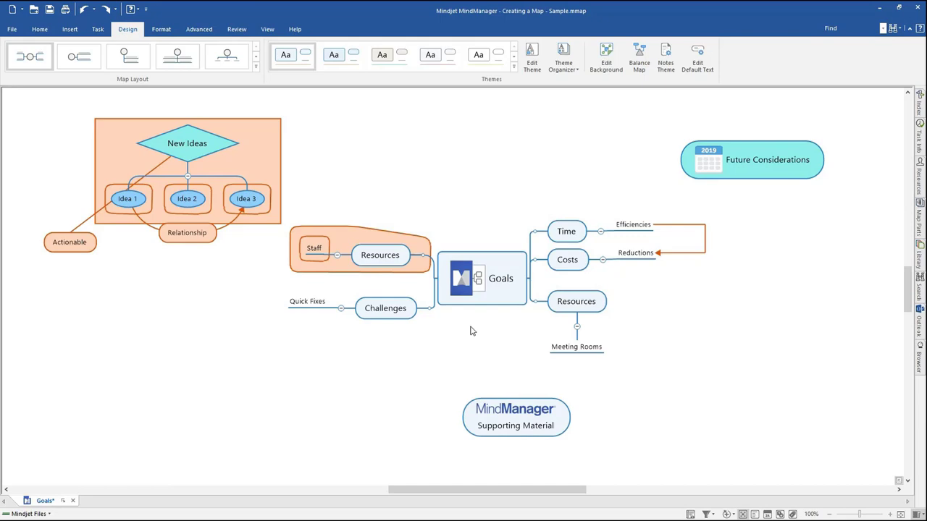
Fill the New Ideas boundary with light yellow and make its outline black.
click(282, 156)
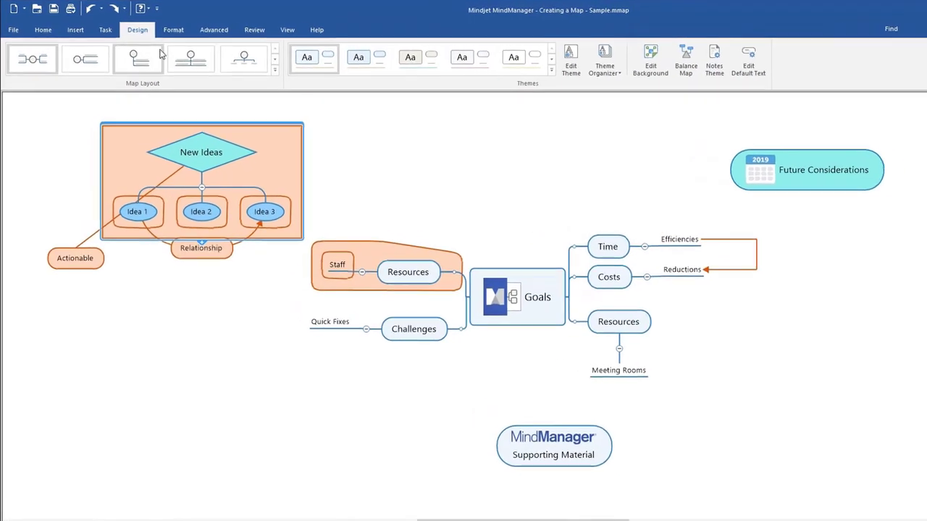
click(187, 31)
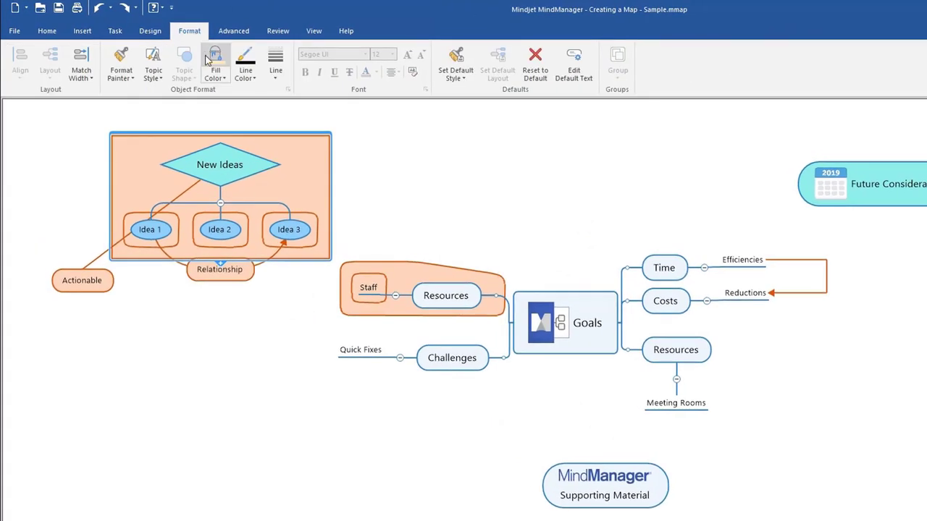
click(218, 77)
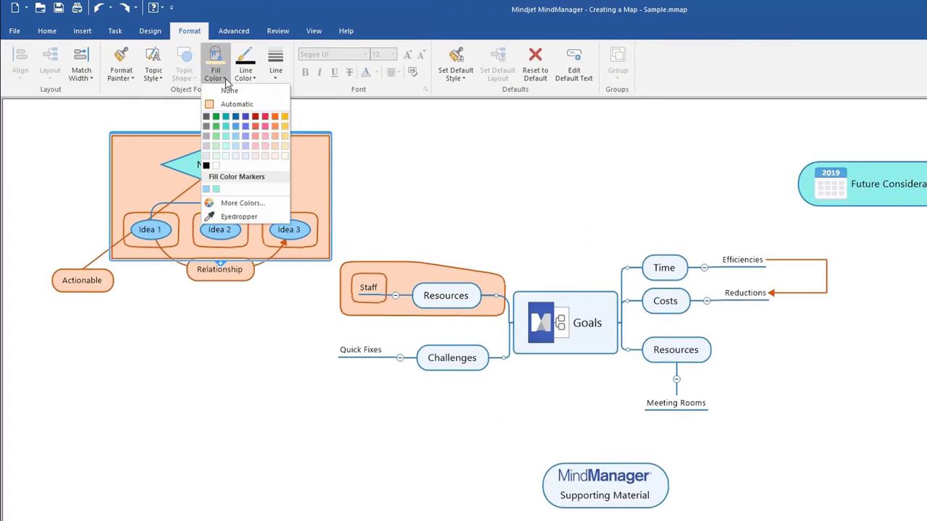
click(286, 150)
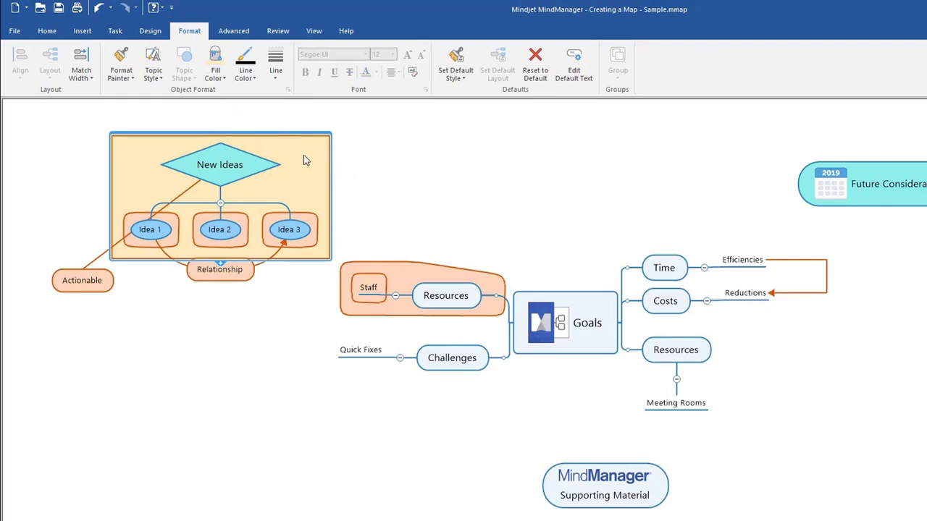
click(251, 81)
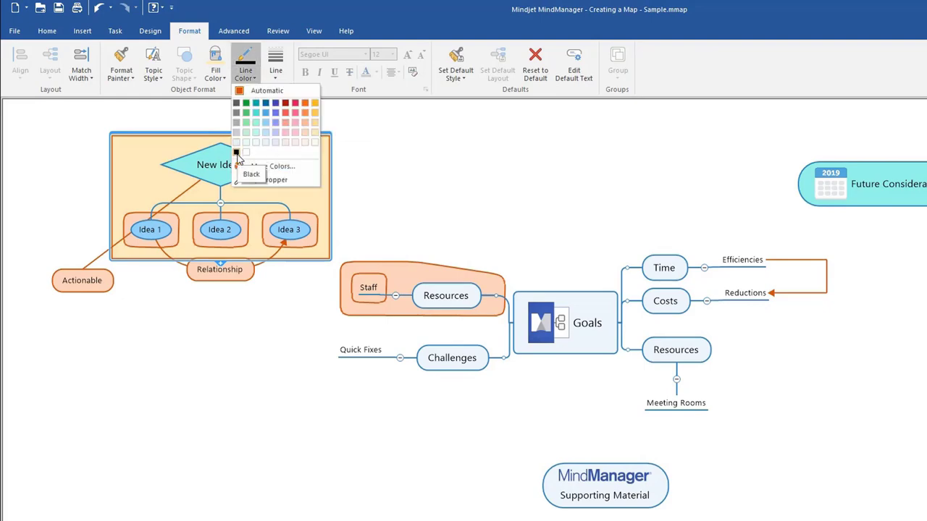
click(236, 152)
click(404, 204)
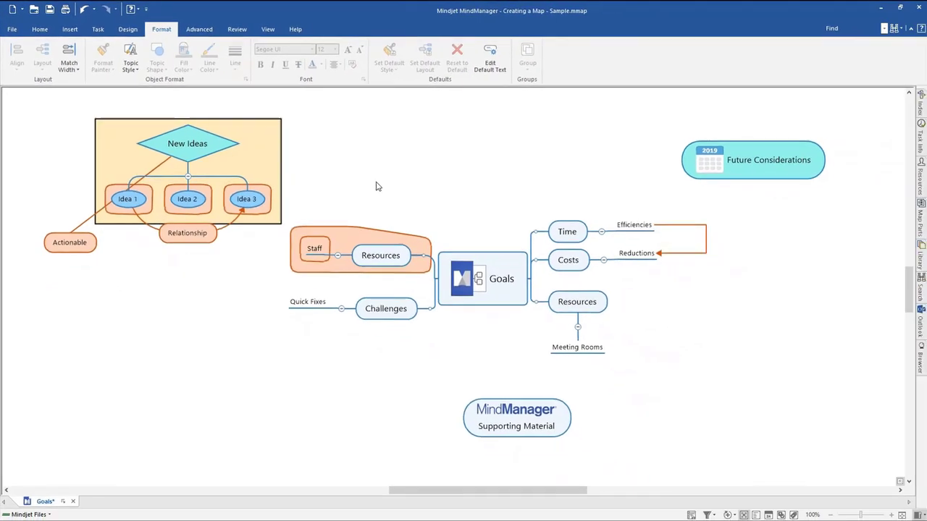
Open the Format Boundary settings for New Ideas and close them without changes.
right_click(269, 124)
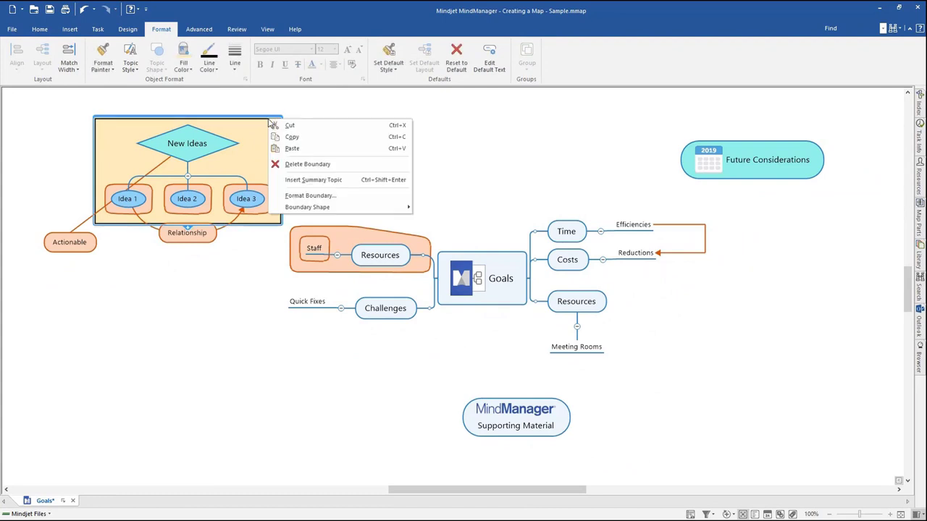
click(310, 195)
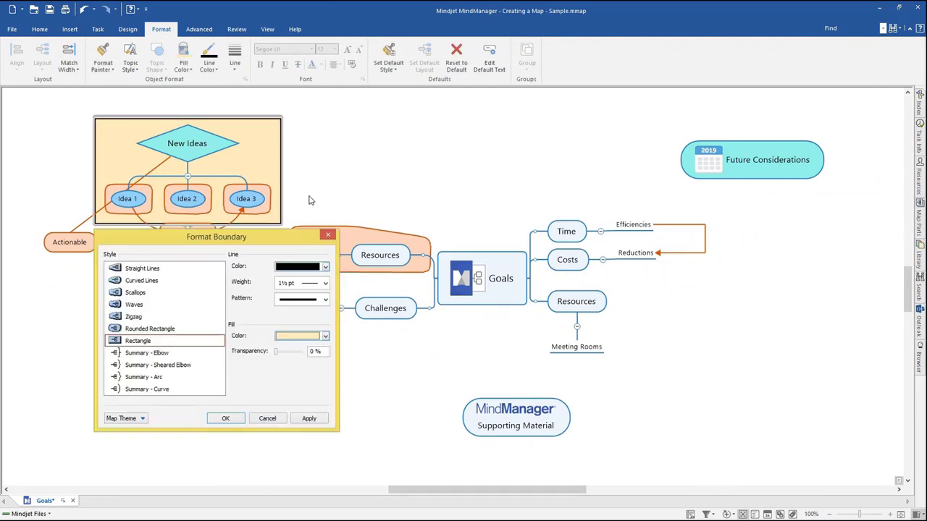
drag(257, 243, 502, 161)
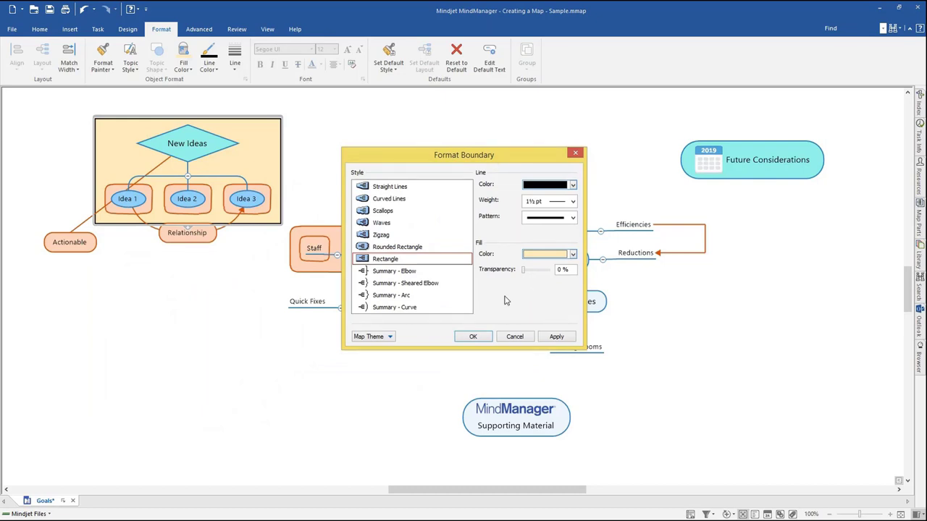
click(576, 156)
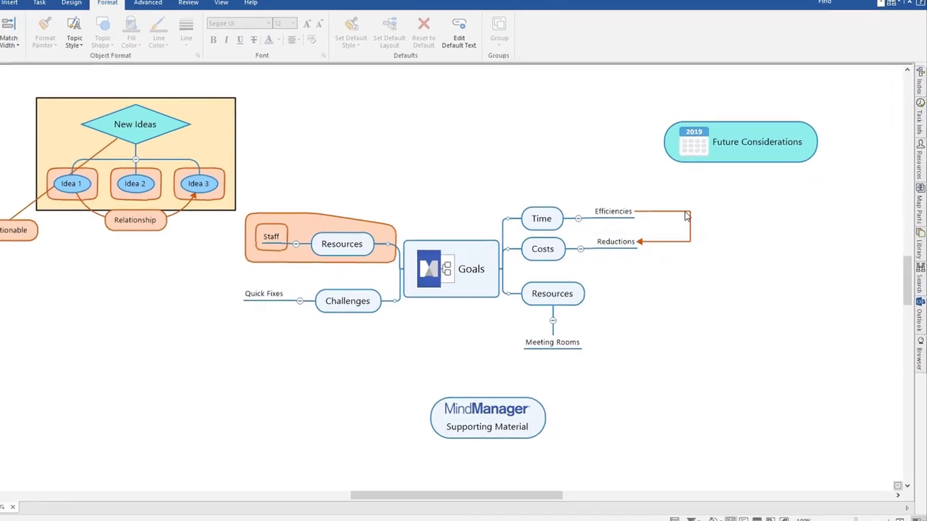
click(668, 195)
right_click(667, 195)
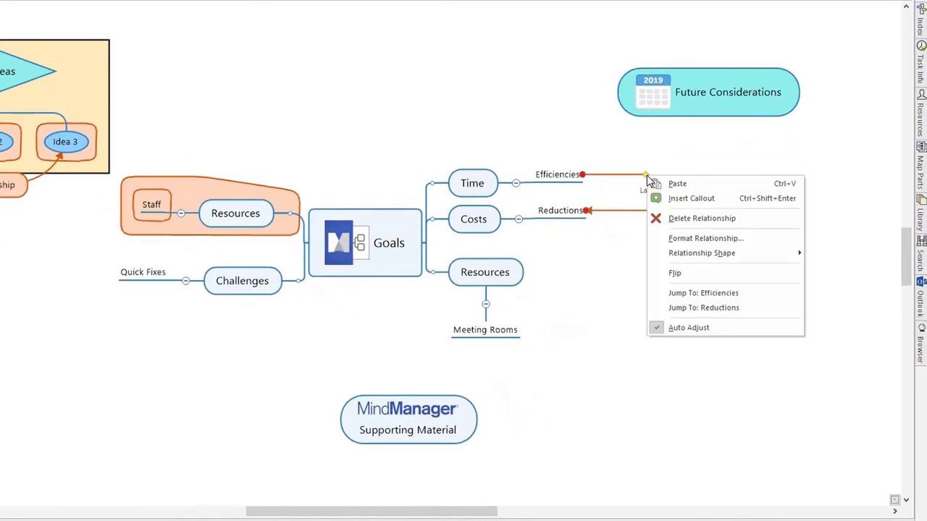
click(674, 238)
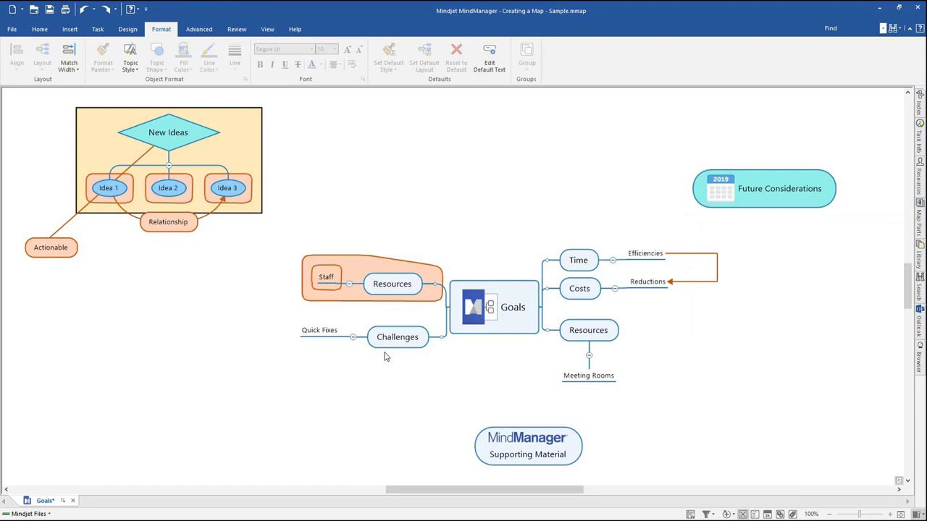
Make Actionable a rectangle with black outline and line, reattached right of New Ideas.
click(50, 247)
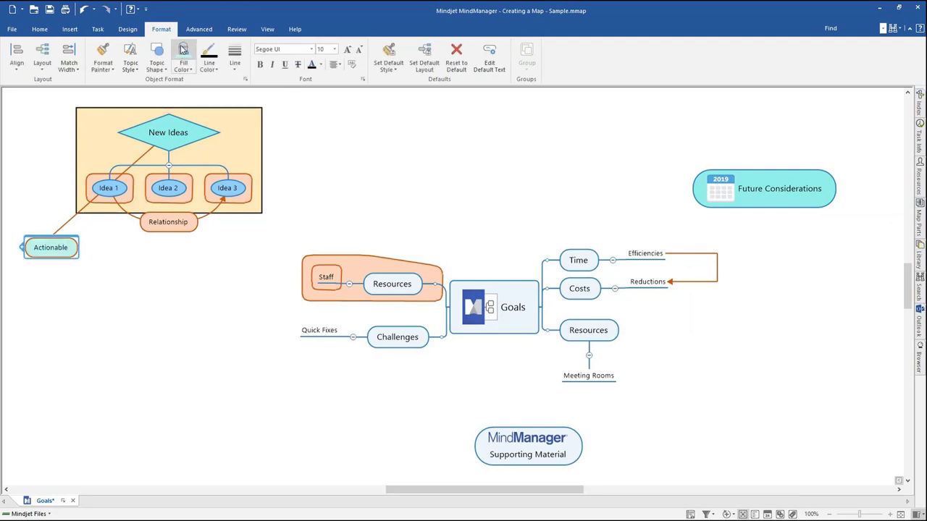
click(209, 64)
click(201, 133)
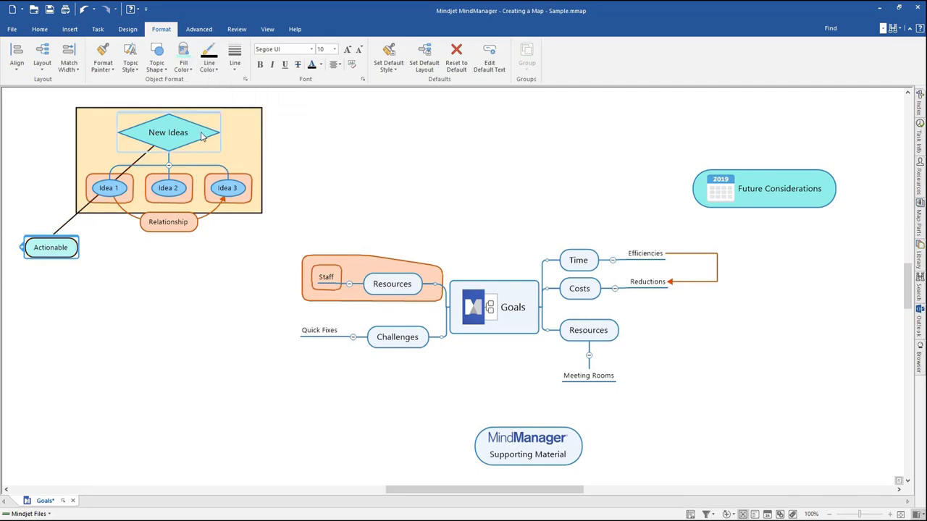
right_click(63, 254)
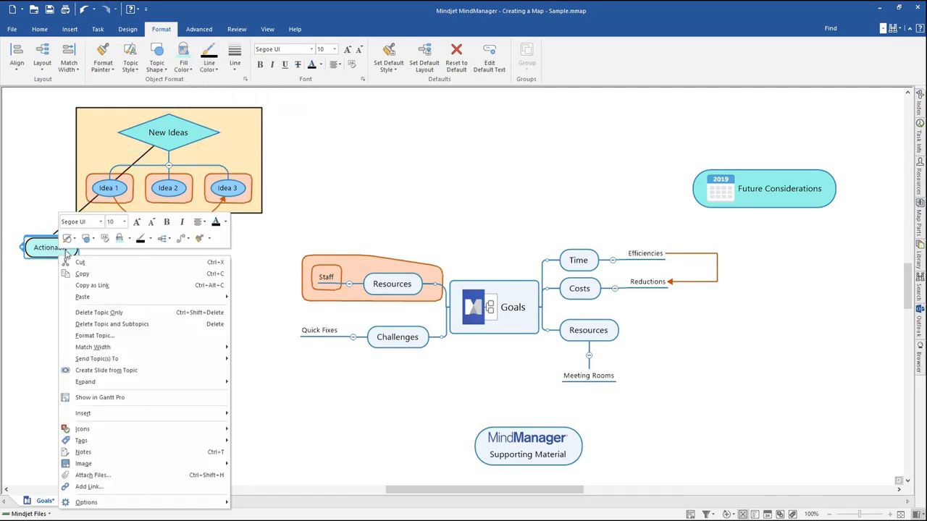
click(87, 238)
click(136, 279)
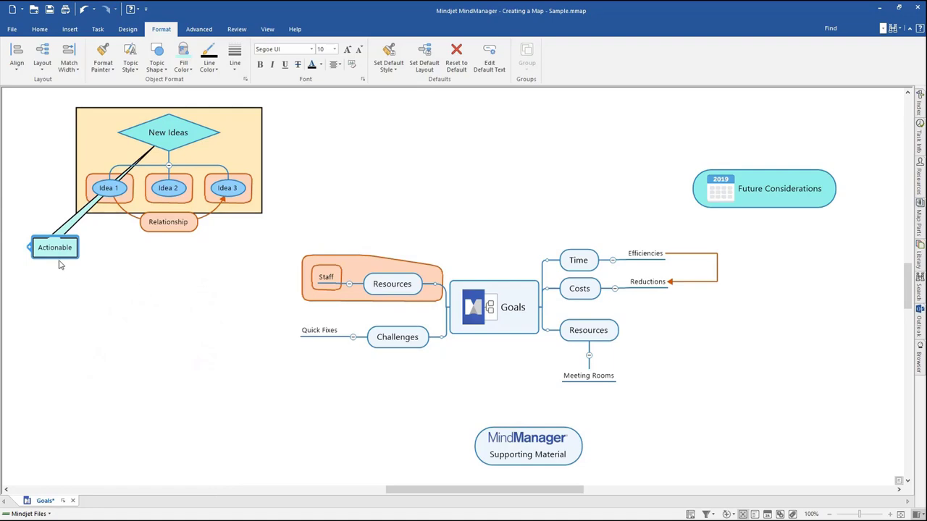
drag(55, 254, 375, 139)
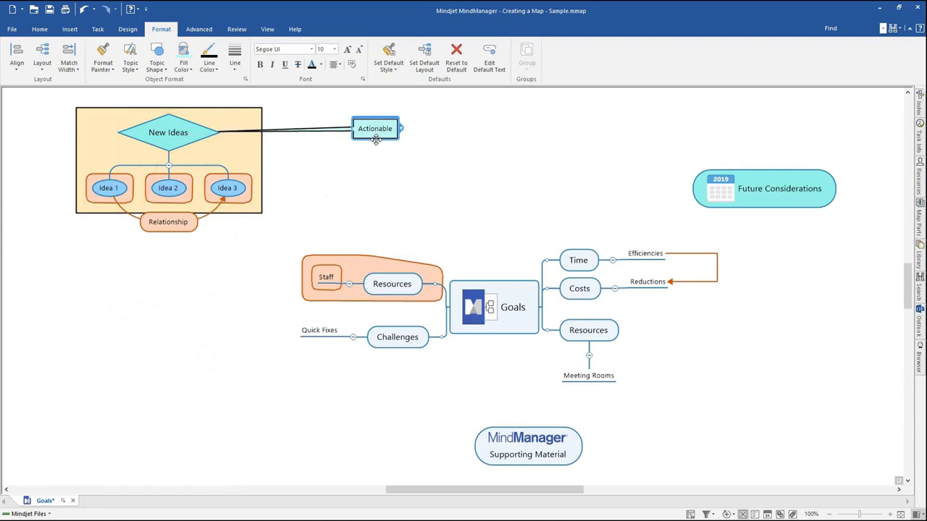
click(234, 310)
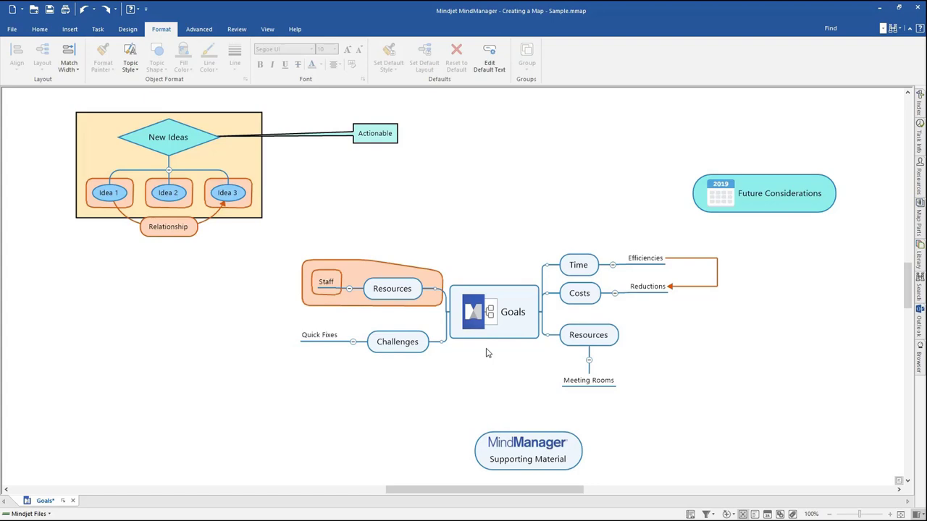
Set Actionable's style as default and add a callout topic above Future Considerations.
click(378, 135)
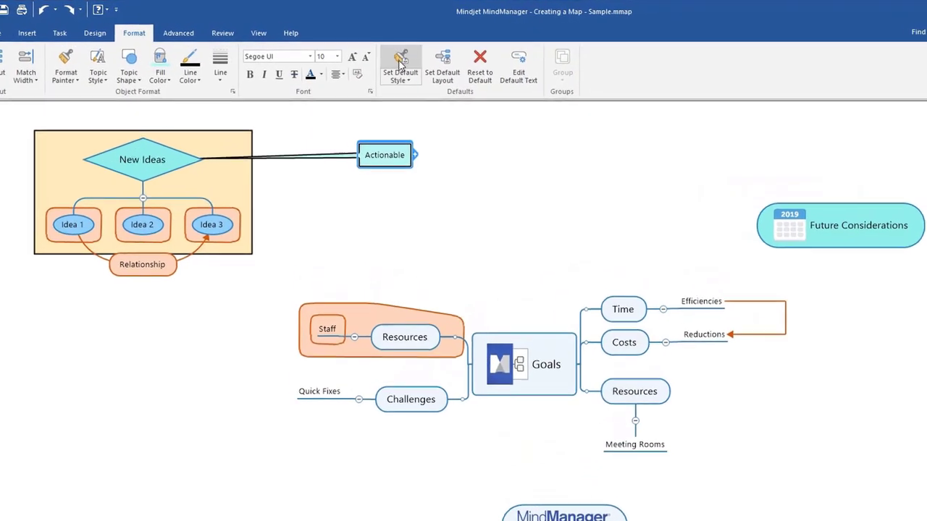
click(404, 61)
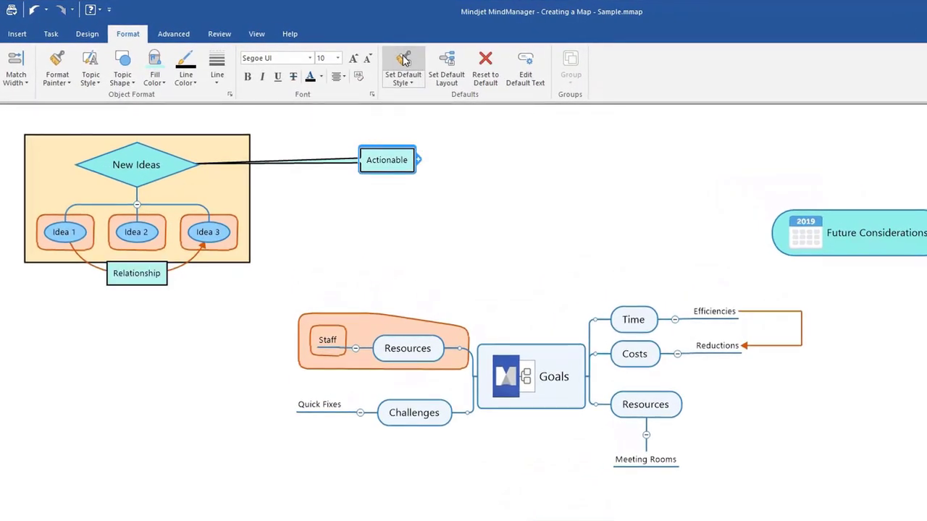
click(862, 248)
right_click(853, 251)
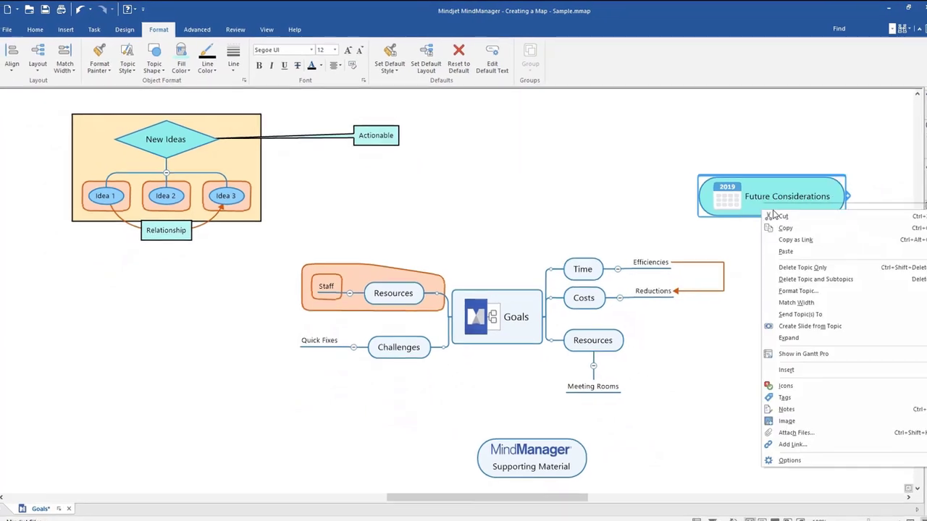
mouse_move(781, 374)
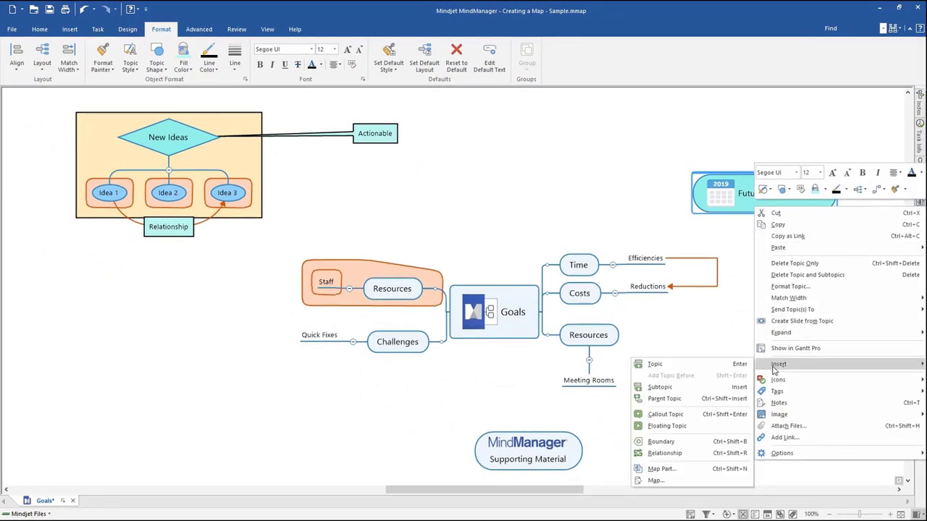
click(665, 414)
drag(760, 160, 677, 144)
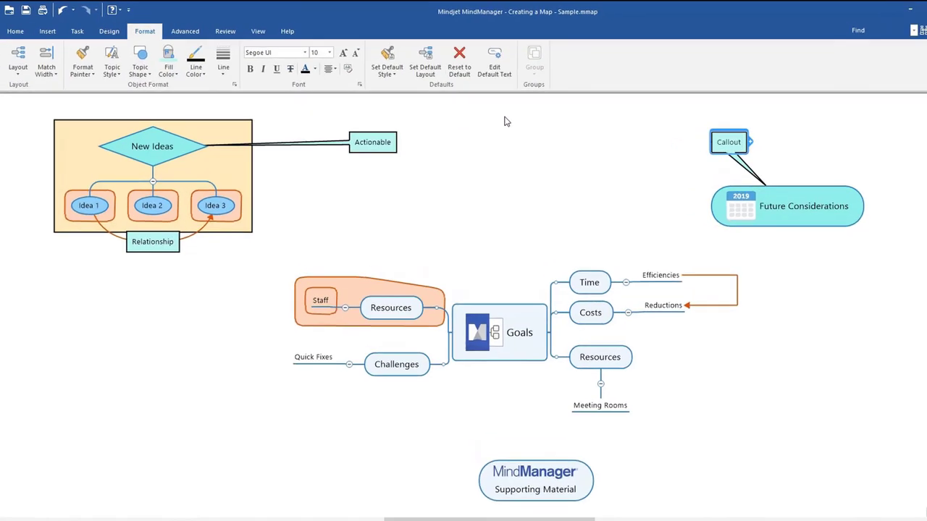
Open the default style choices, dismiss them unapplied, and deselect the callout.
click(390, 87)
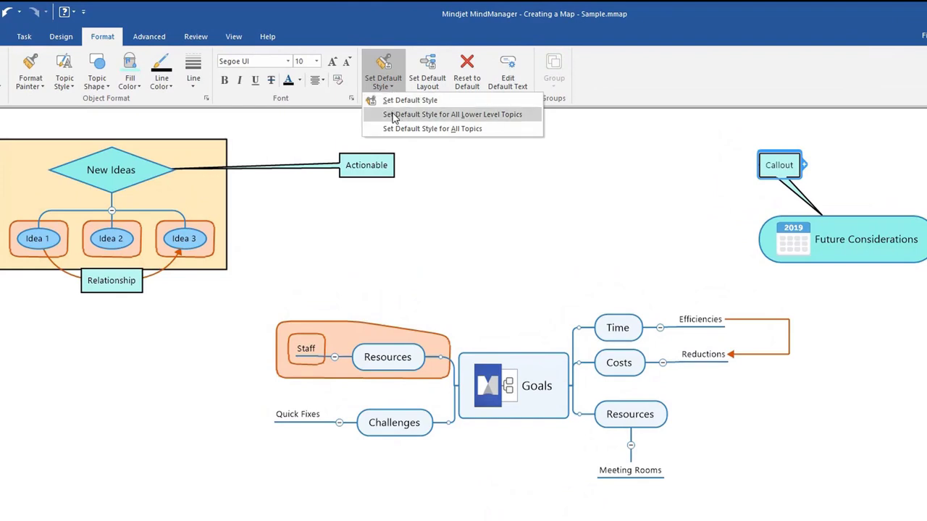
click(667, 76)
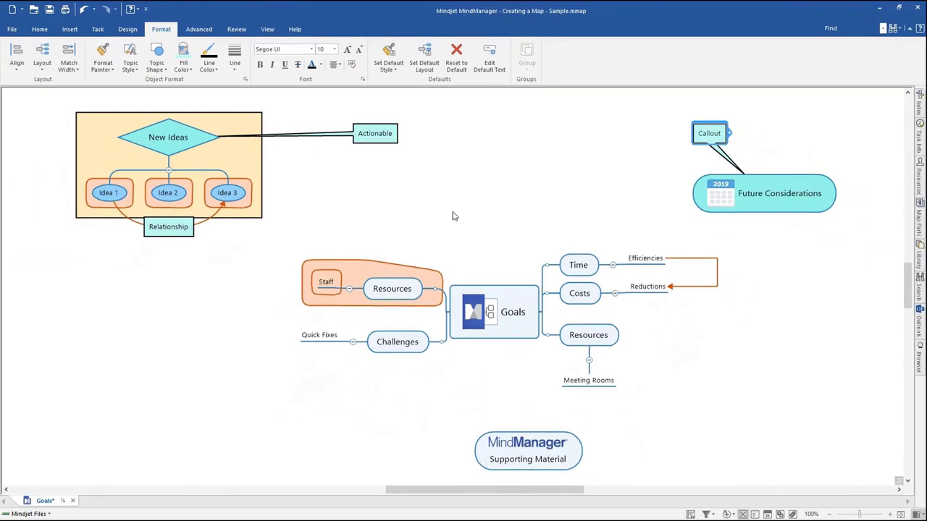
click(454, 214)
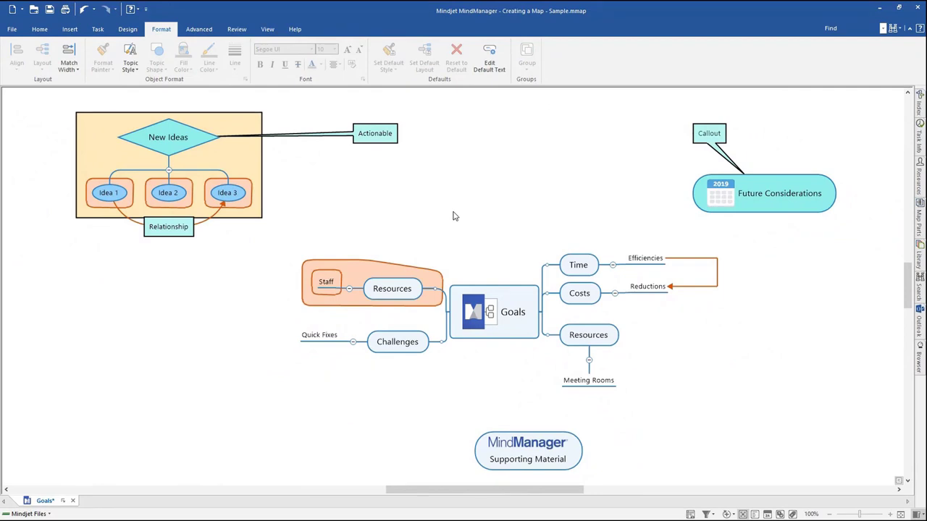